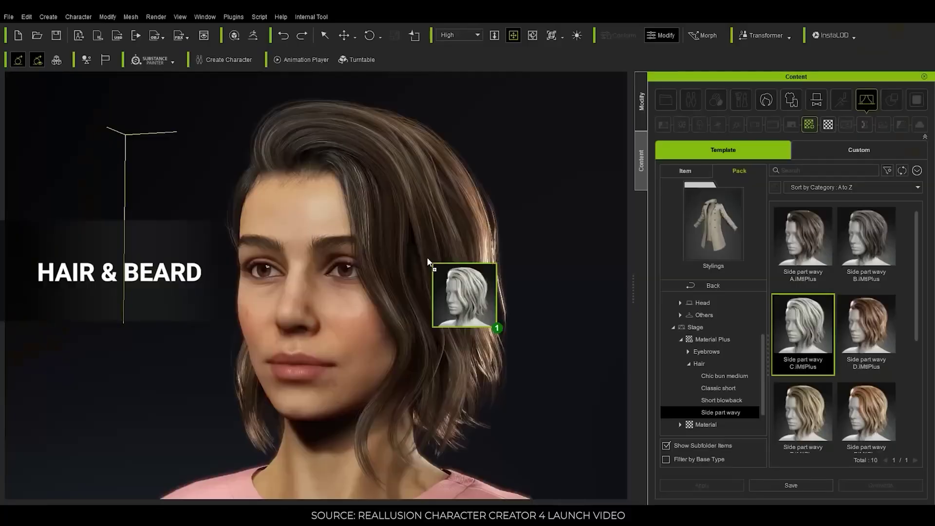
# Drag a Side part wavy hairstyle from the hair library onto the woman in Character Creator 4.
pyautogui.moveTo(439, 273); pyautogui.dragTo(439, 282)
pyautogui.scroll(-2, 918, 318)
pyautogui.moveTo(867, 297)
pyautogui.mouseDown()
pyautogui.moveTo(476, 305)
pyautogui.moveTo(618, 337)
pyautogui.mouseUp()
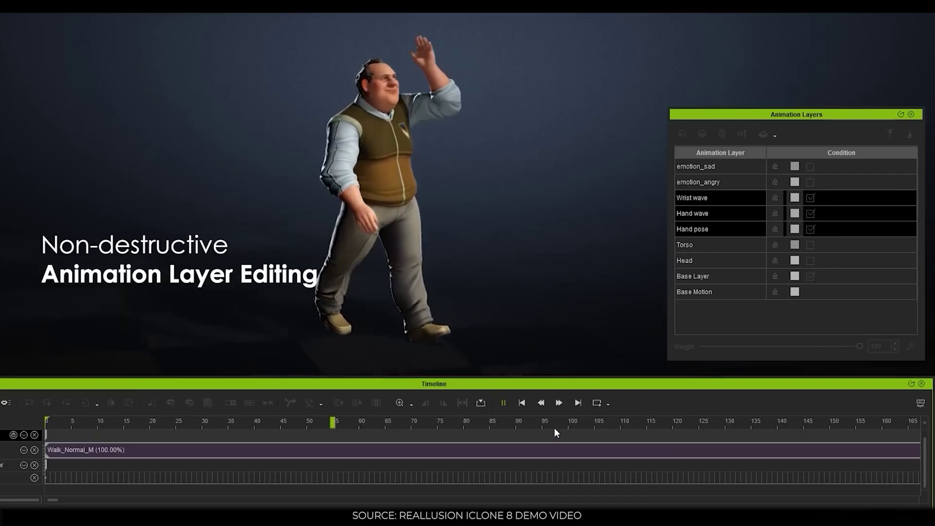
# Lower the animation layer weight to 78, preview the blend, and turn the character's head sideways.
pyautogui.moveTo(858, 349); pyautogui.dragTo(825, 349)
pyautogui.press('space')
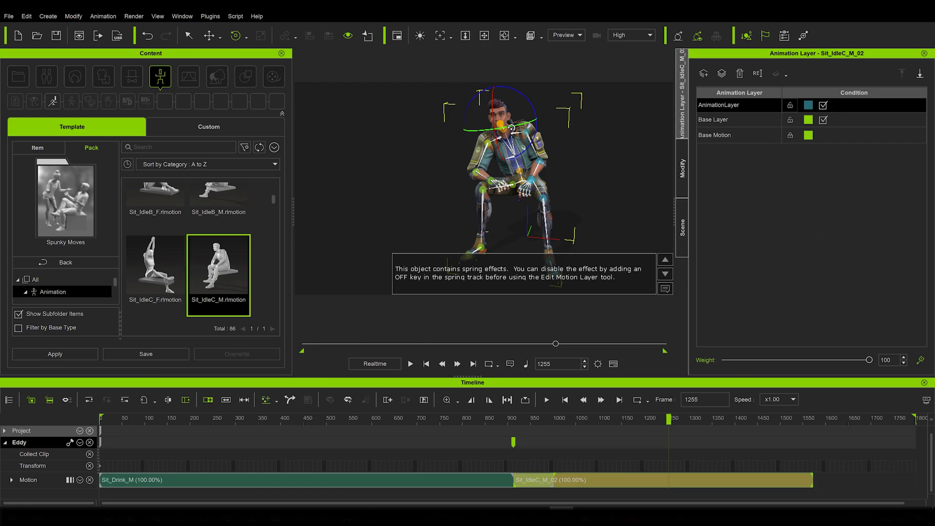
pyautogui.moveTo(511, 128); pyautogui.dragTo(534, 132)
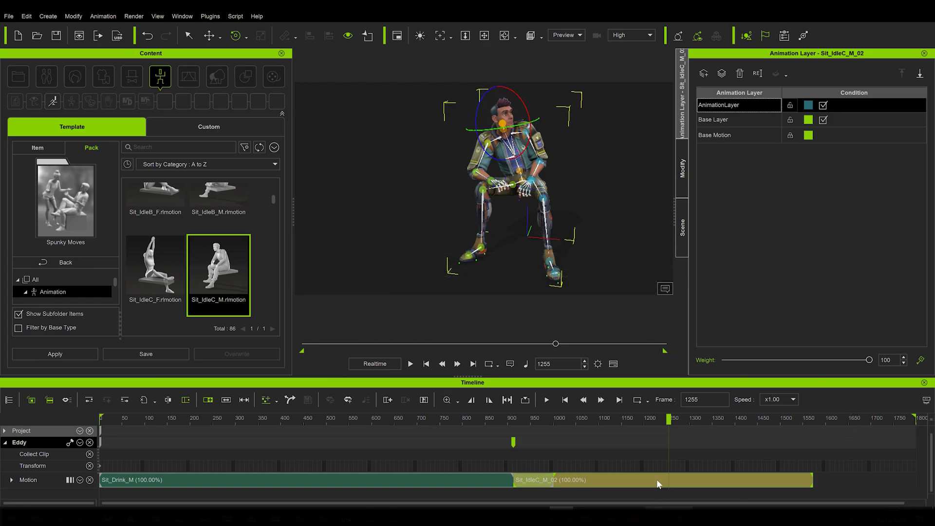
pyautogui.moveTo(669, 420); pyautogui.dragTo(588, 418)
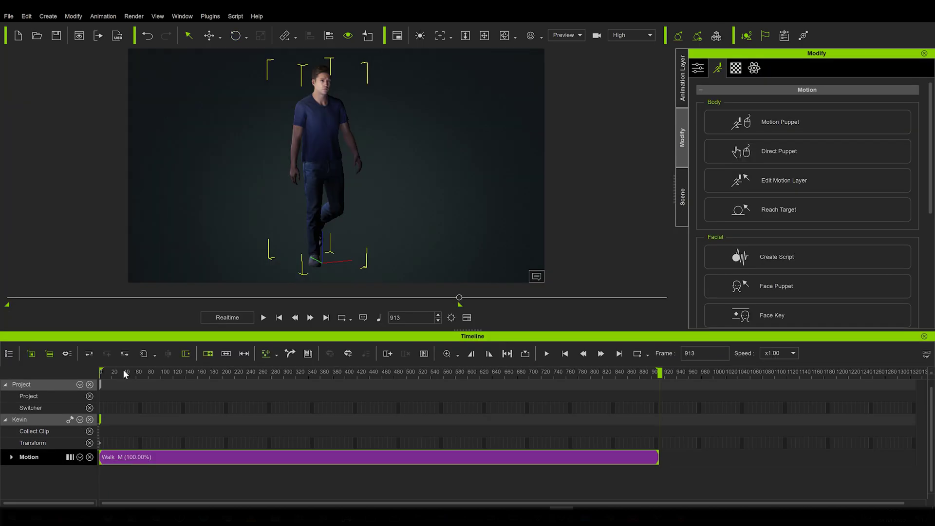
# Play the walk from the start and show the layer list, selecting Base Motion then Base Layer.
pyautogui.click(123, 369)
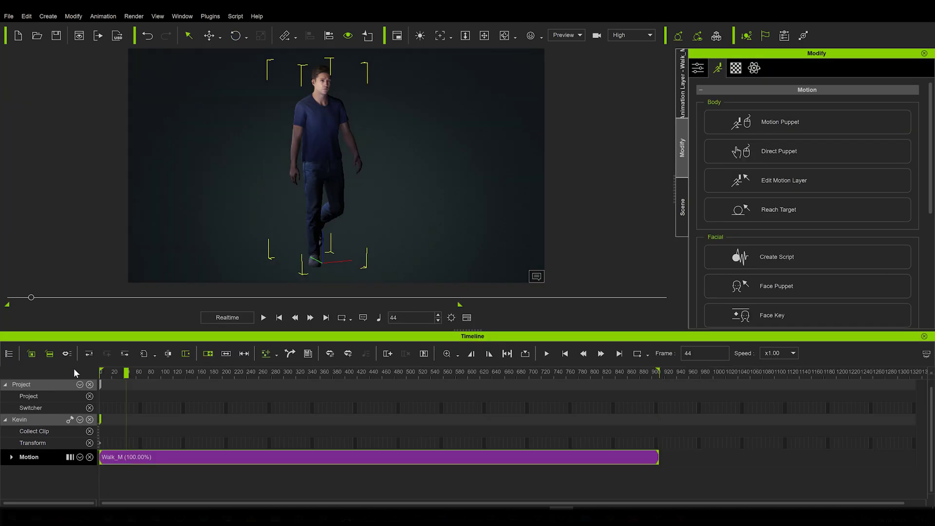
pyautogui.press('space')
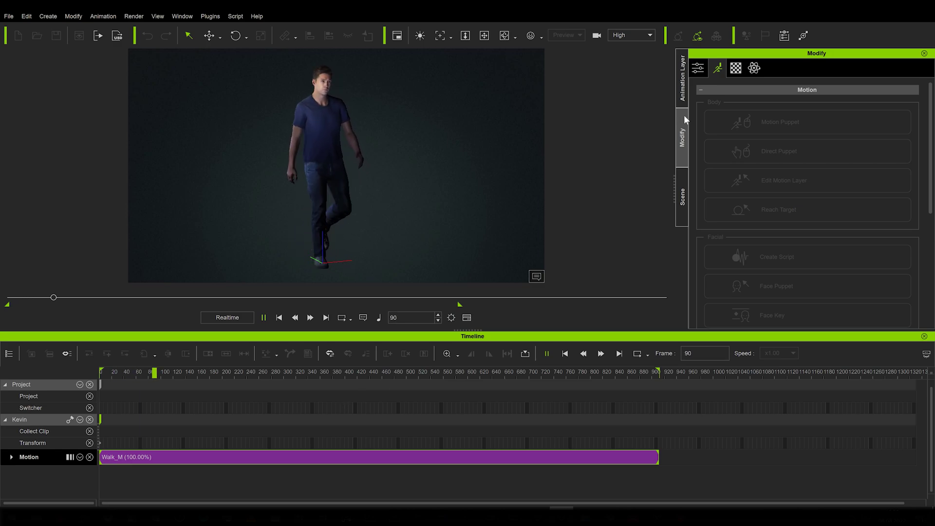
pyautogui.click(683, 85)
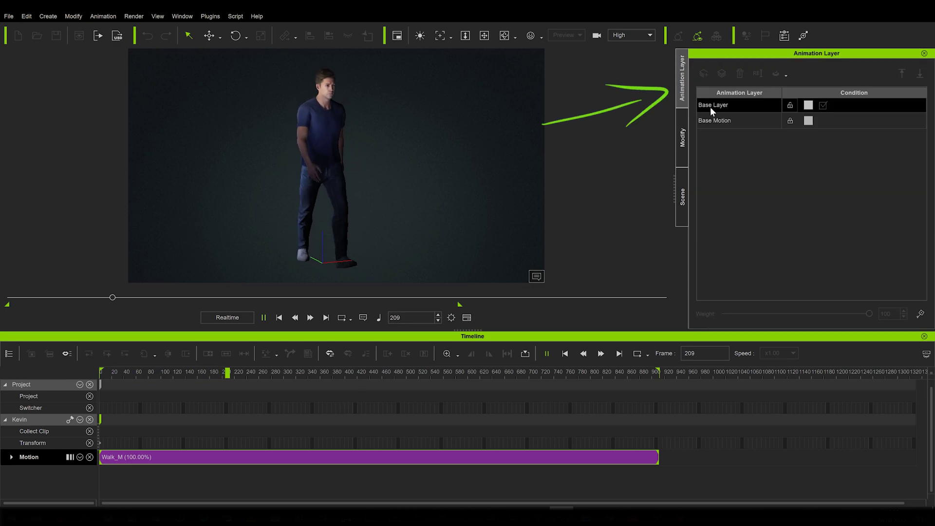
pyautogui.press('space')
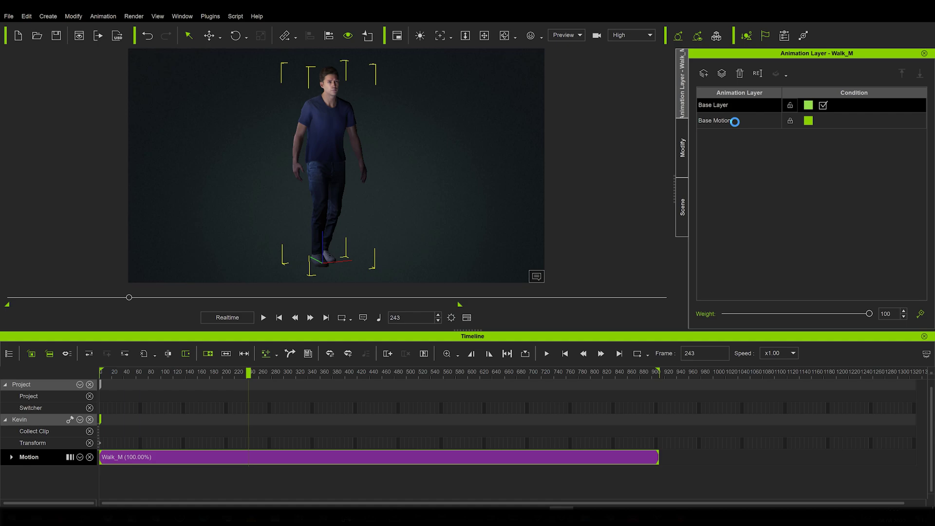
pyautogui.click(735, 121)
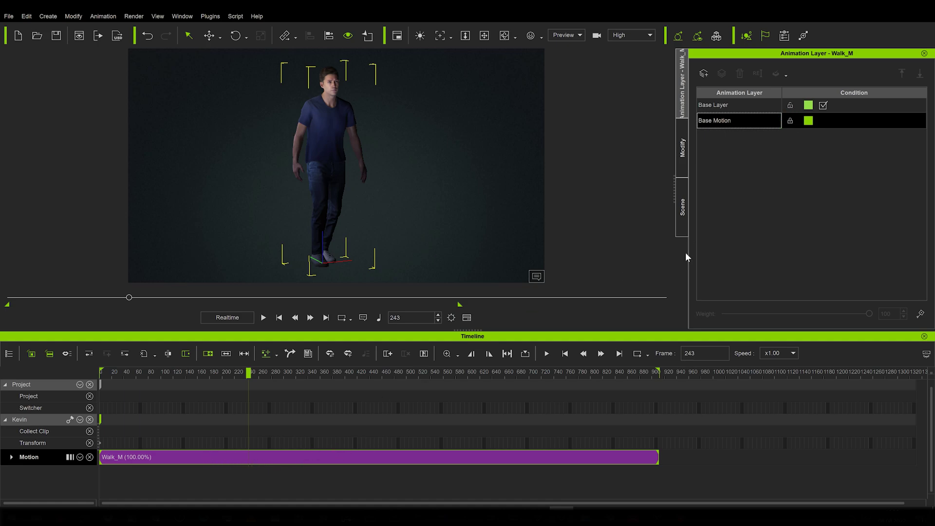
pyautogui.click(744, 109)
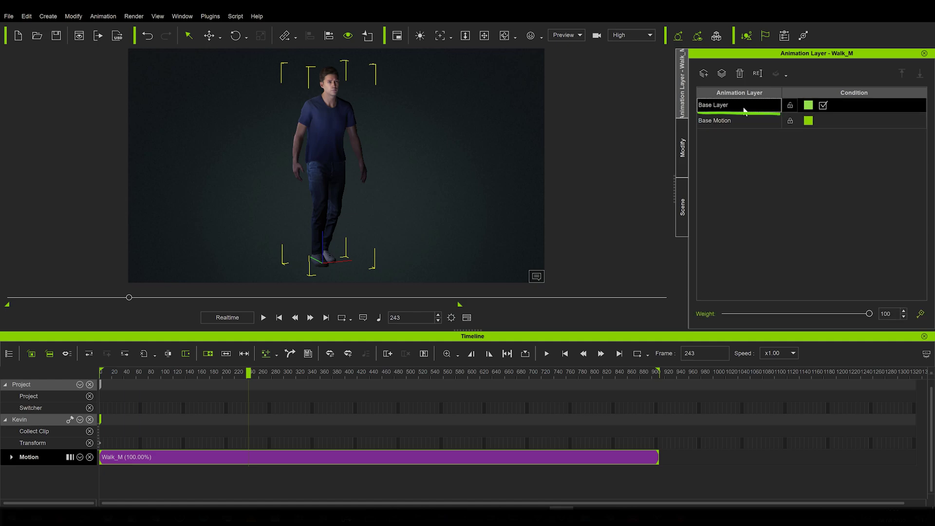
# Set up the Hunched motion layer for bone editing.
pyautogui.click(705, 74)
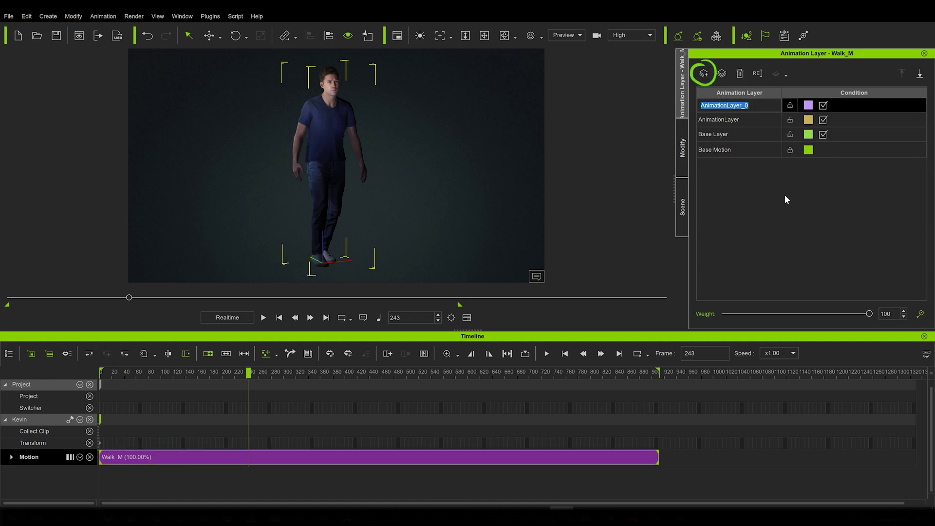
pyautogui.hotkey('ctrl', 'z')
pyautogui.hotkey('ctrl', 'z')
pyautogui.click(683, 148)
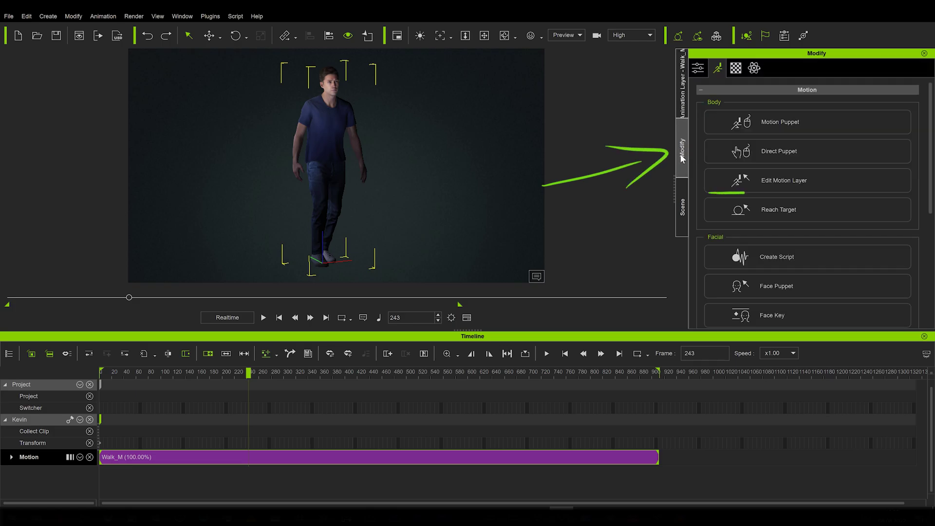
pyautogui.click(786, 190)
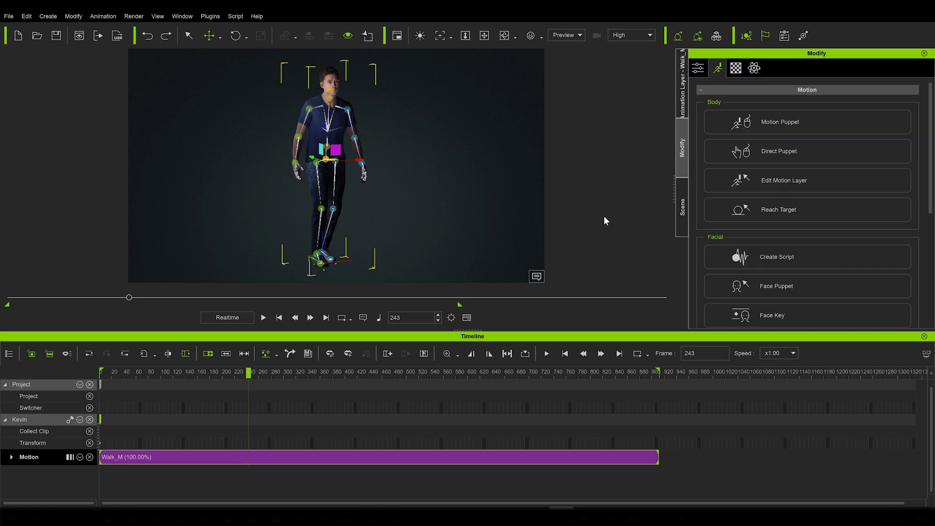
pyautogui.click(680, 78)
pyautogui.click(721, 106)
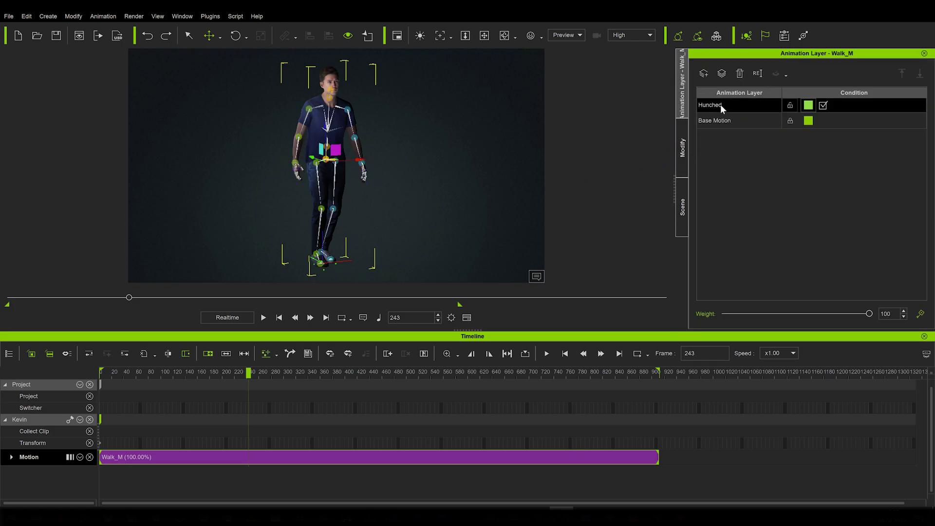
# Tilt the walking character's head forward and down on the Hunched layer.
pyautogui.click(331, 101)
pyautogui.moveTo(330, 101); pyautogui.dragTo(385, 90, button='right')
pyautogui.scroll(5, 404, 146)
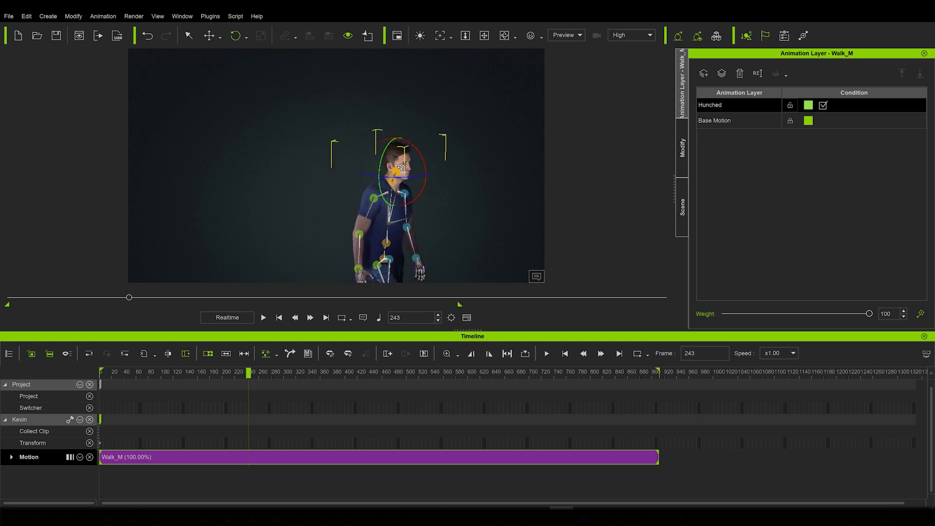
pyautogui.moveTo(402, 167); pyautogui.dragTo(421, 170)
pyautogui.scroll(-3, 372, 210)
# Shift the hip bone to bend the upper body and preview the hunched walk.
pyautogui.moveTo(372, 209); pyautogui.dragTo(438, 180, button='right')
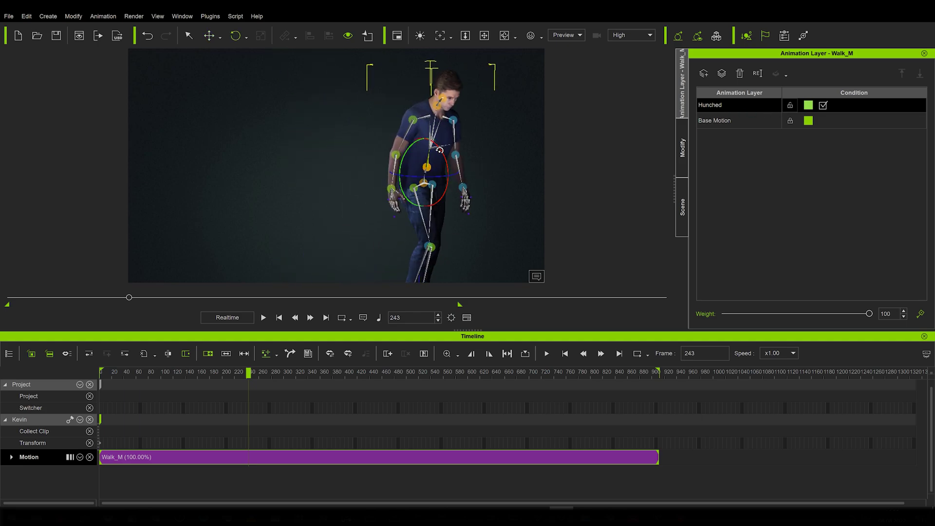
pyautogui.scroll(4, 438, 181)
pyautogui.click(427, 167)
pyautogui.moveTo(386, 186); pyautogui.dragTo(382, 185)
pyautogui.moveTo(422, 125); pyautogui.dragTo(351, 118, button='middle')
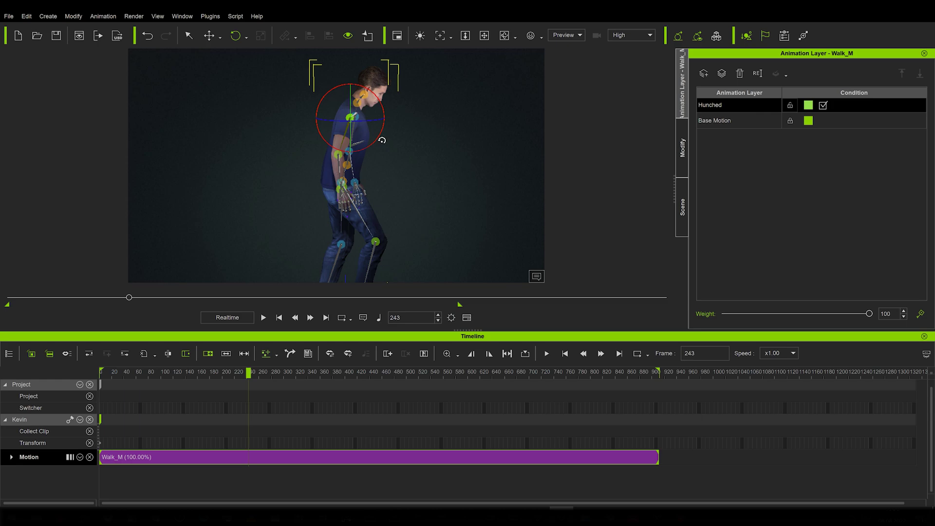
pyautogui.press('space')
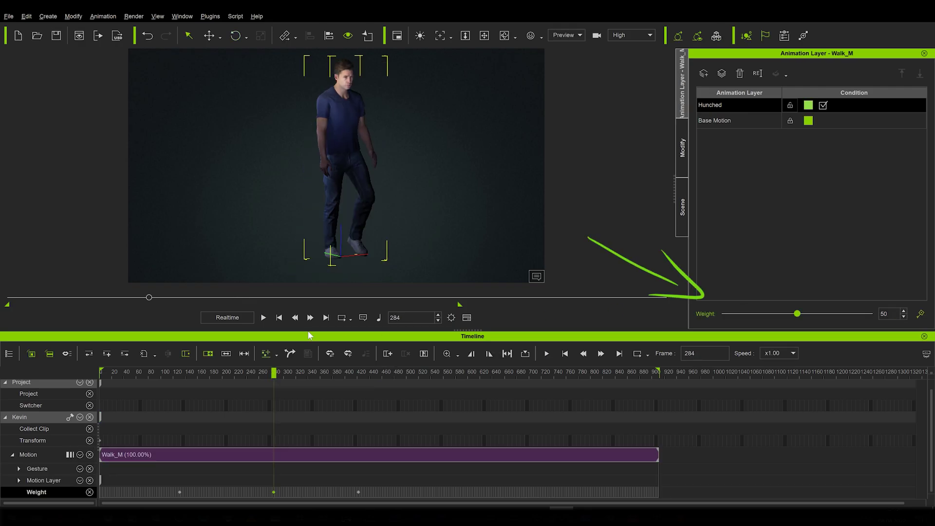
# Key the Hunched layer's weight along the walk and replay from frame 420 to check it.
pyautogui.click(186, 372)
pyautogui.press('space')
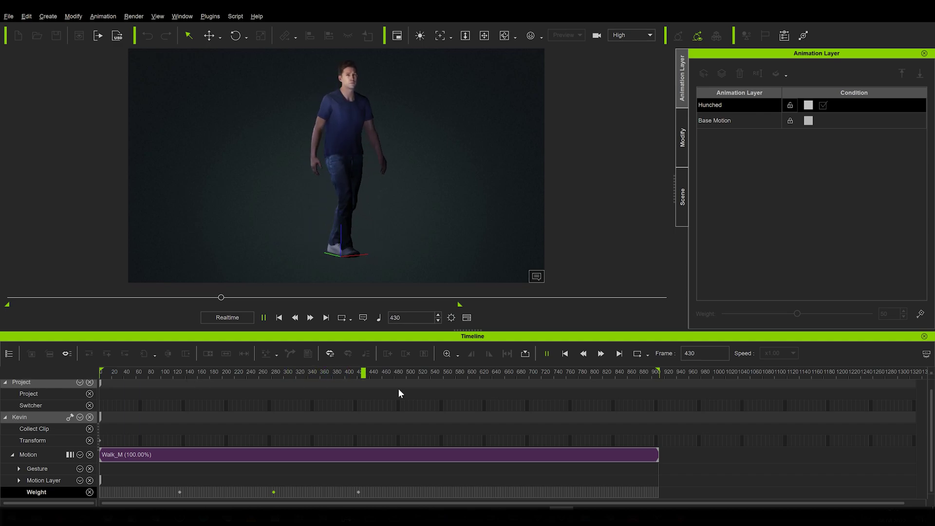
pyautogui.click(920, 313)
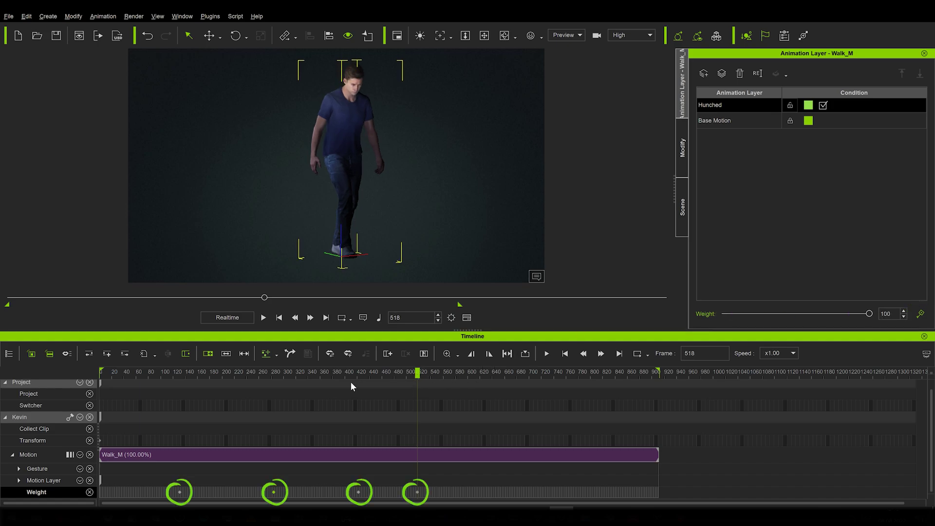
pyautogui.click(359, 370)
pyautogui.press('space')
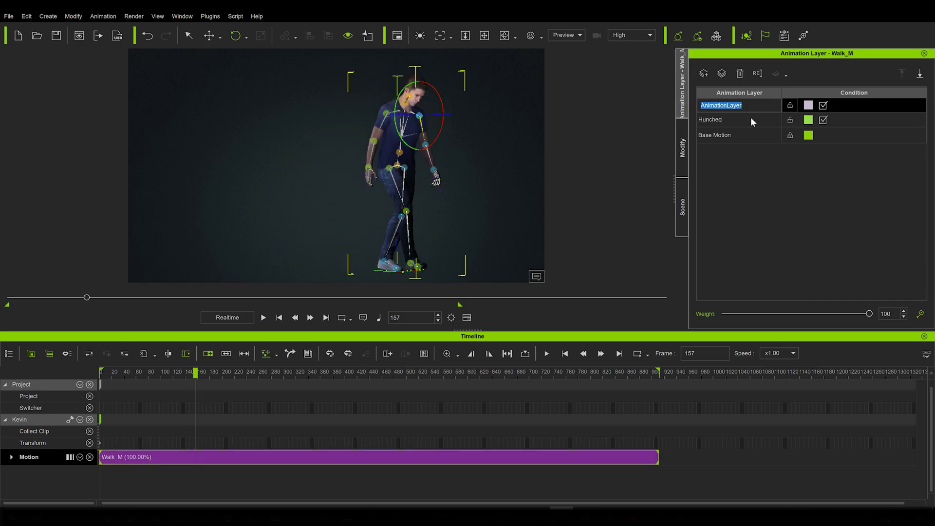
# Confirm the new layer's name, pull the right arm out sideways, and play the result.
pyautogui.press('Return')
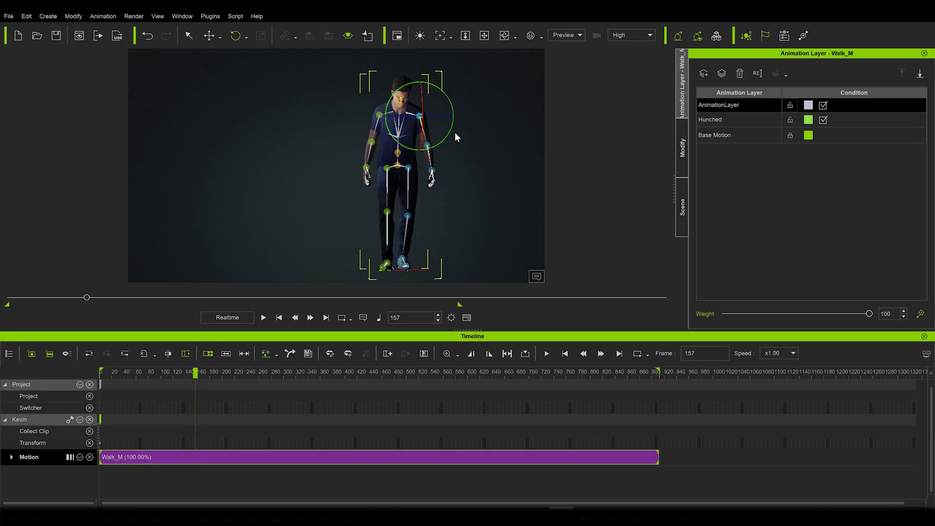
pyautogui.moveTo(422, 175); pyautogui.dragTo(476, 155)
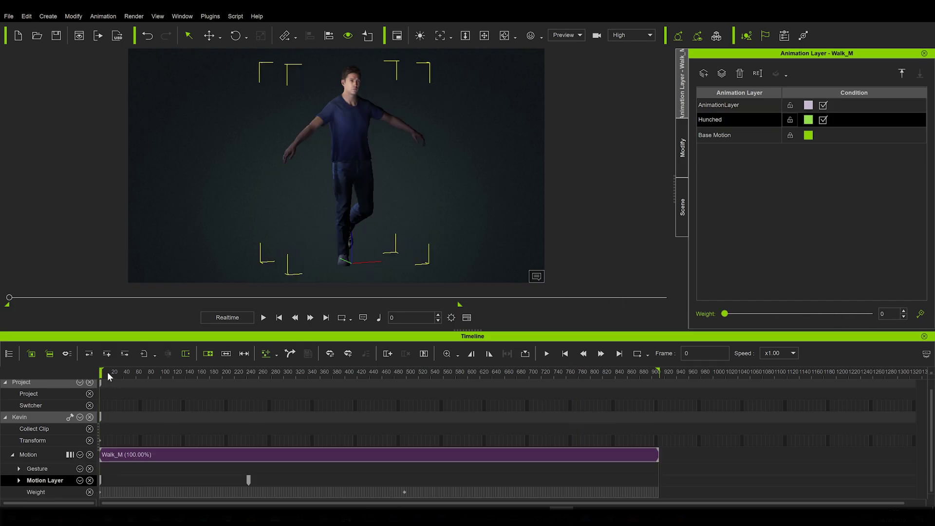
pyautogui.press('space')
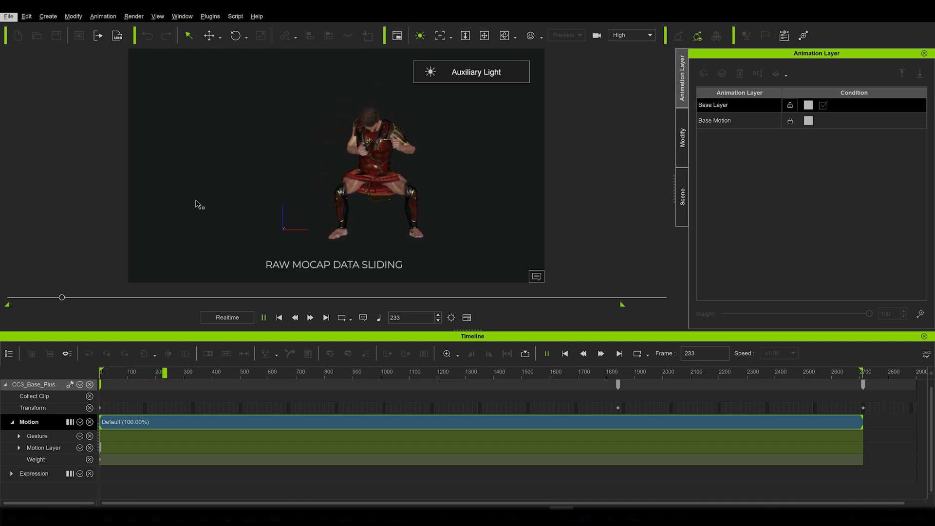
# Apply the Fast Standing motion correction to LFoot and RFoot on the Default clip.
pyautogui.click(136, 420)
pyautogui.rightClick(139, 420)
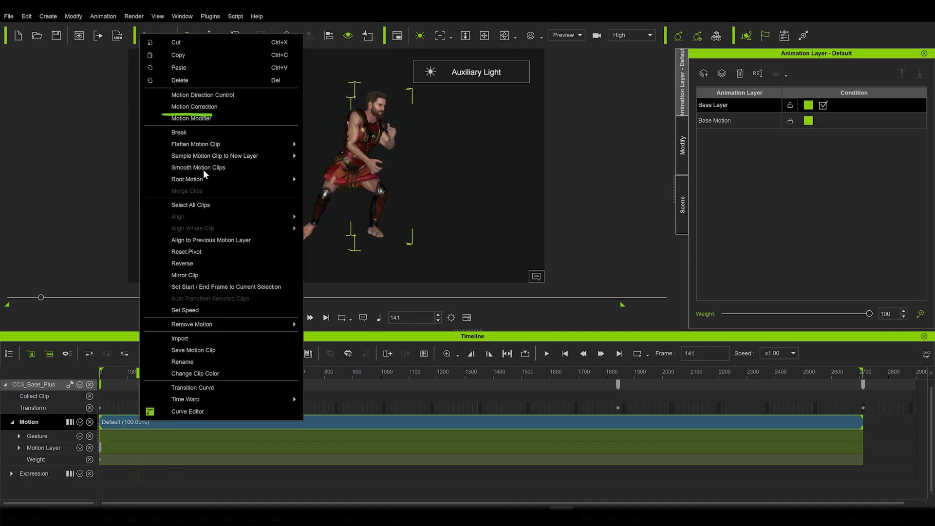
pyautogui.click(210, 108)
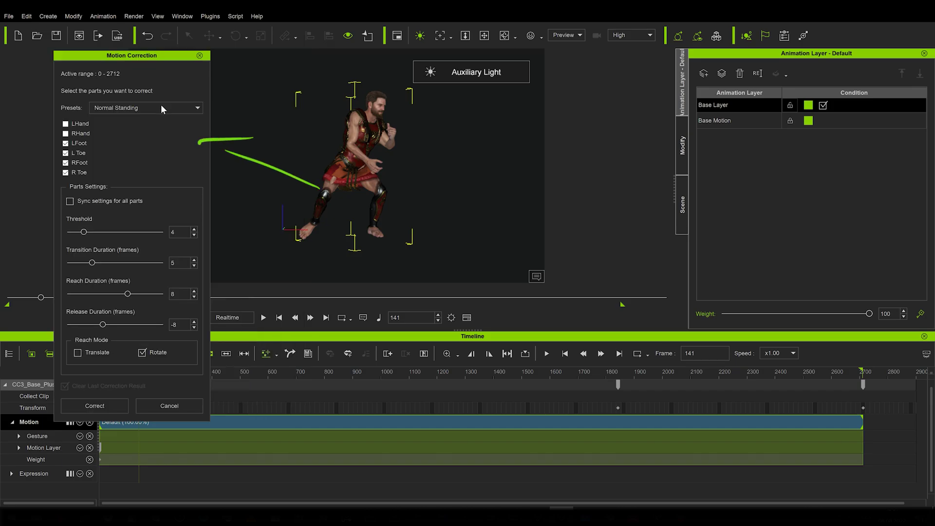
pyautogui.click(161, 107)
pyautogui.click(138, 124)
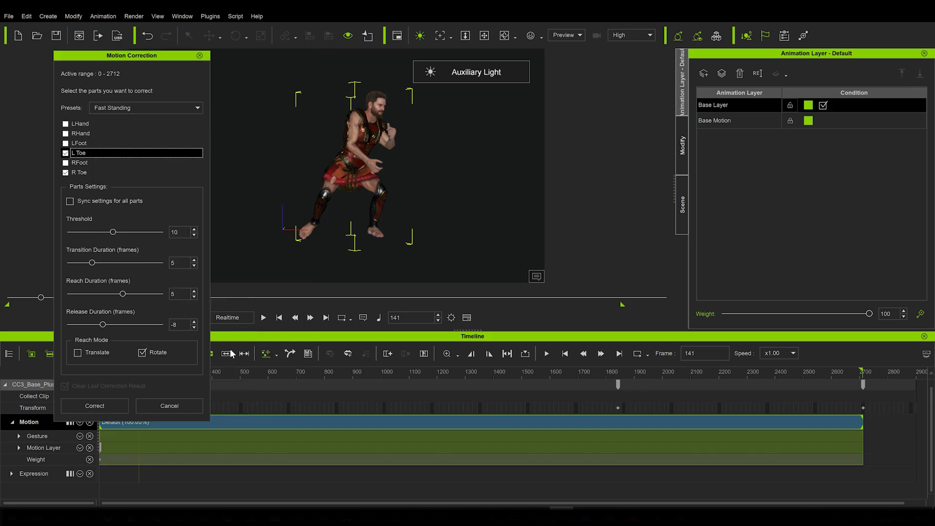
pyautogui.click(66, 143)
pyautogui.click(66, 163)
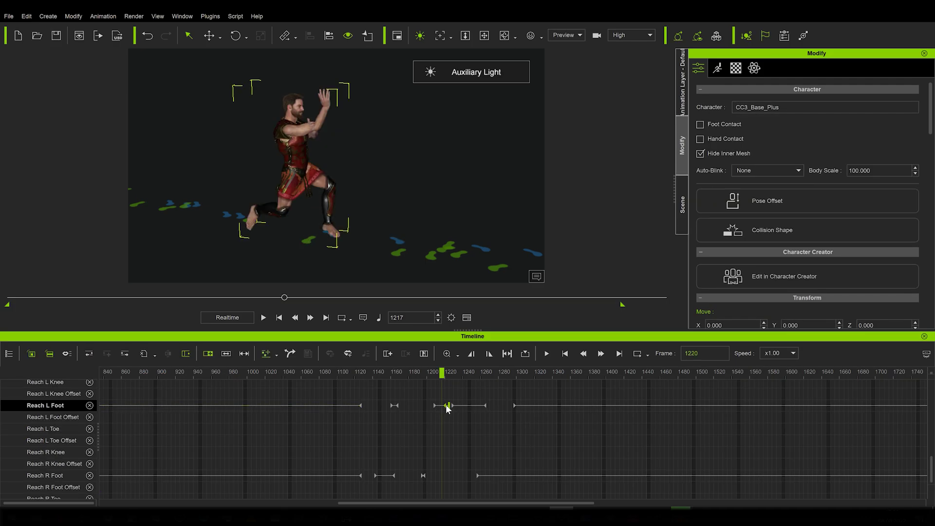
# Play back the corrected motion around the Reach L Foot key near frame 1200.
pyautogui.press('space')
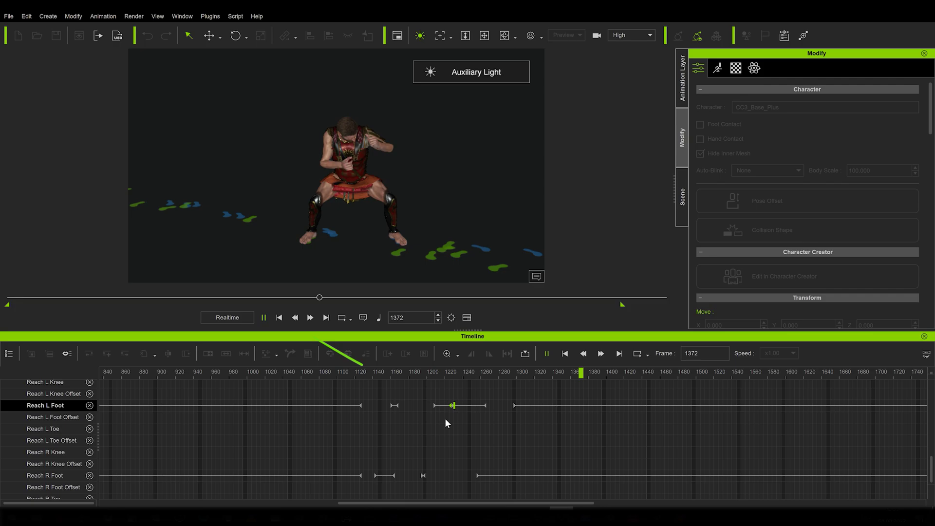
pyautogui.press('space')
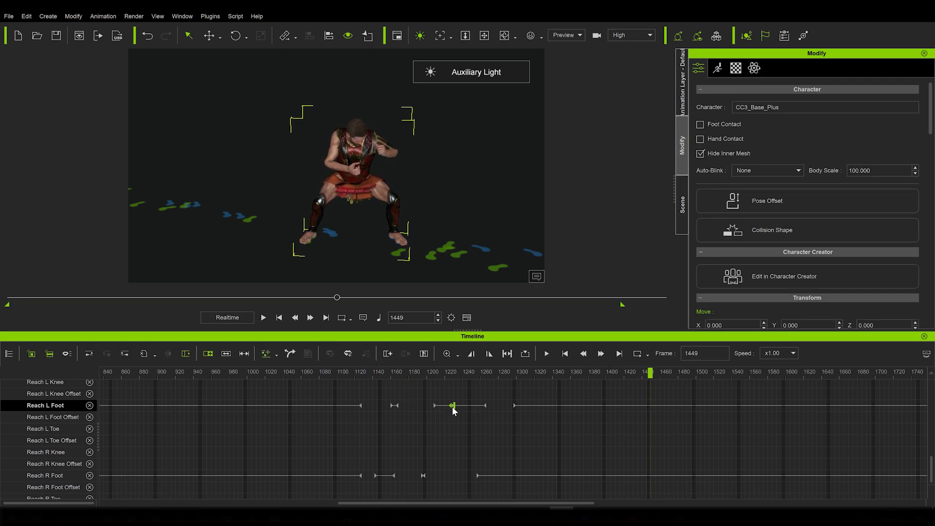
pyautogui.click(452, 407)
pyautogui.click(432, 373)
pyautogui.press('space')
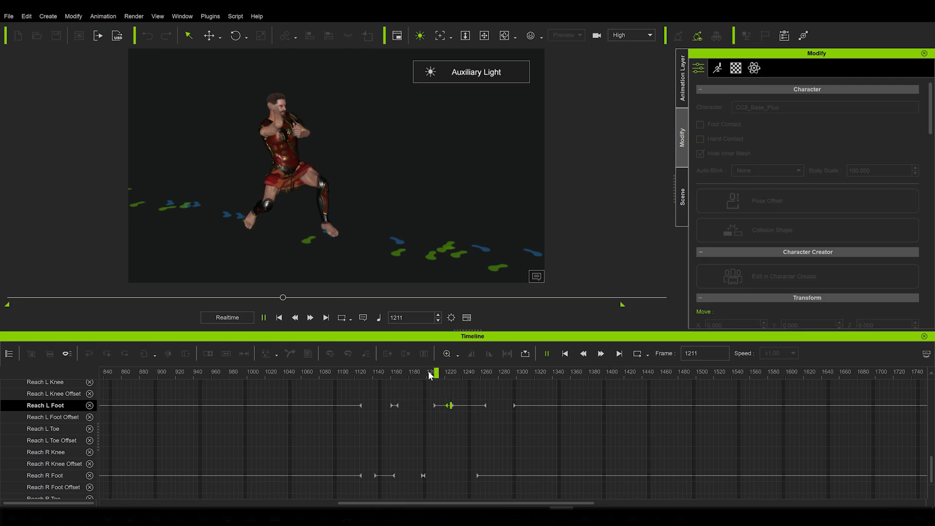
pyautogui.press('space')
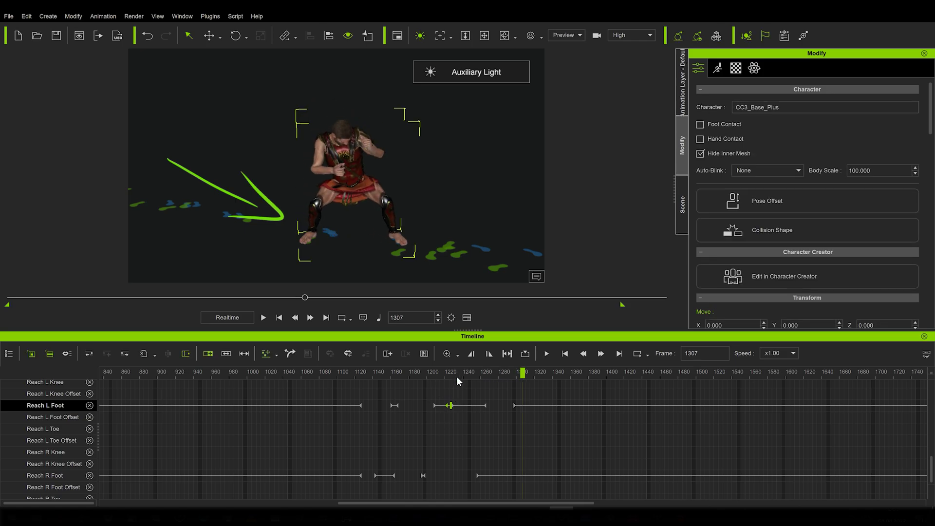
pyautogui.click(430, 374)
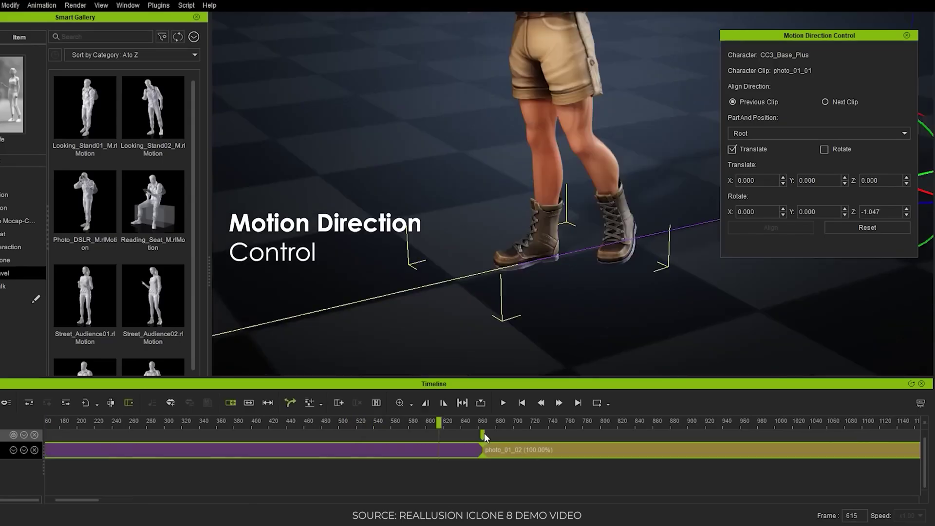
# Align the photo_01 clip with the previous clip and adjust the jump-to-run blend.
pyautogui.click(485, 433)
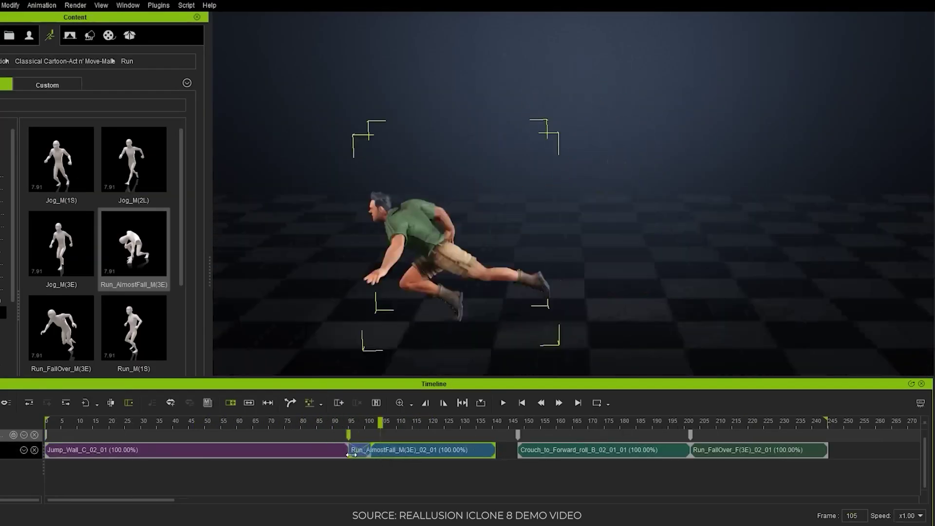
pyautogui.moveTo(352, 455); pyautogui.dragTo(407, 451)
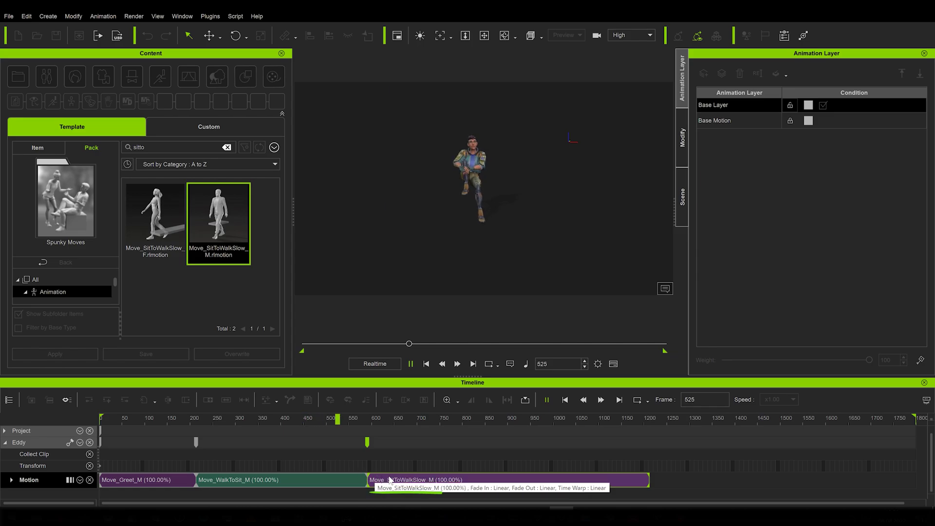
# Rotate-align Move_SitToWalkSlow_M to the previous clip and play the transition from frame 520.
pyautogui.press('space')
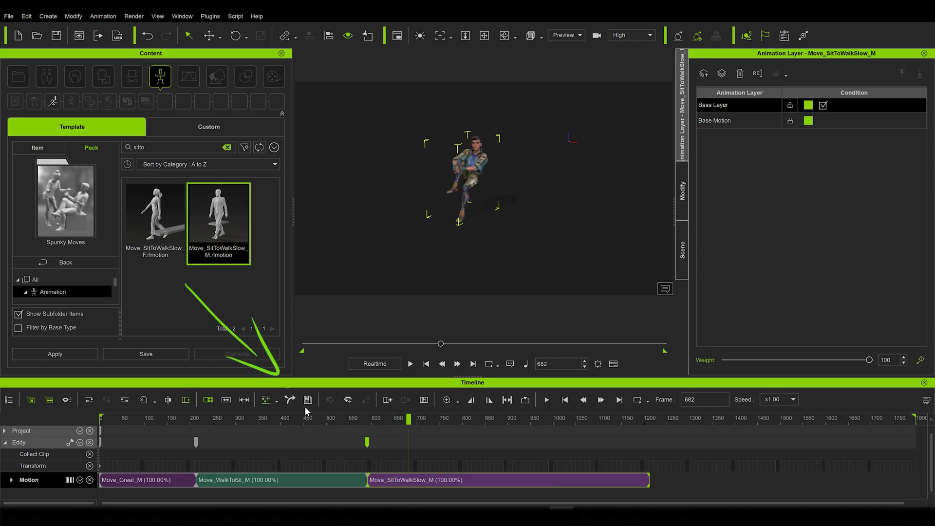
pyautogui.click(291, 400)
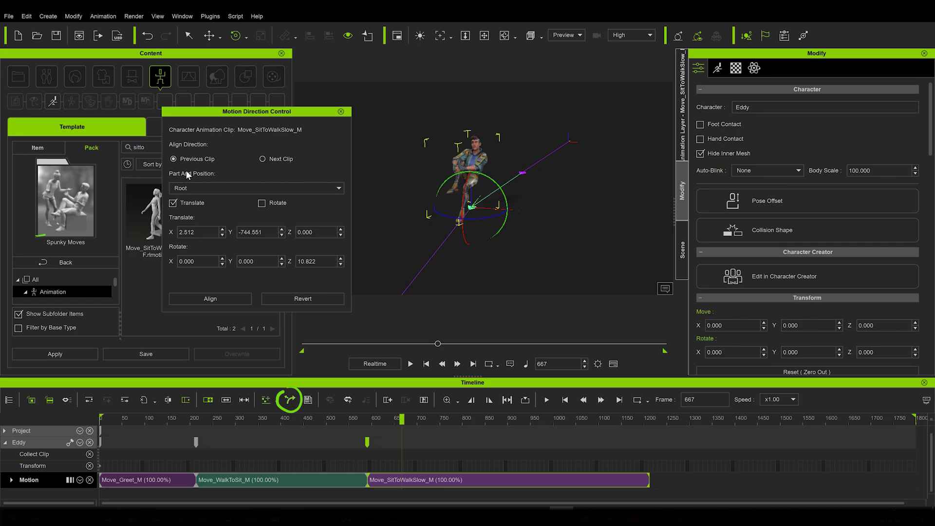
pyautogui.click(206, 297)
pyautogui.moveTo(355, 420); pyautogui.dragTo(389, 422)
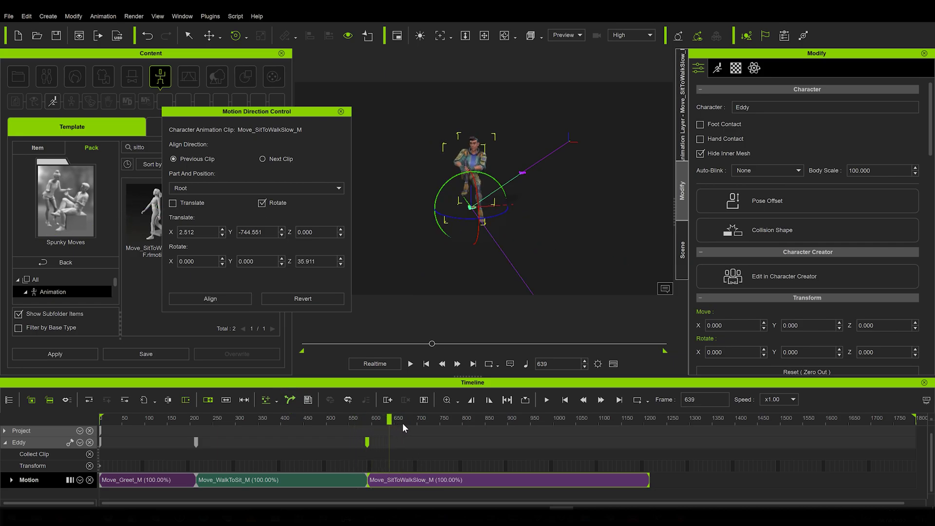
pyautogui.click(340, 431)
pyautogui.press('space')
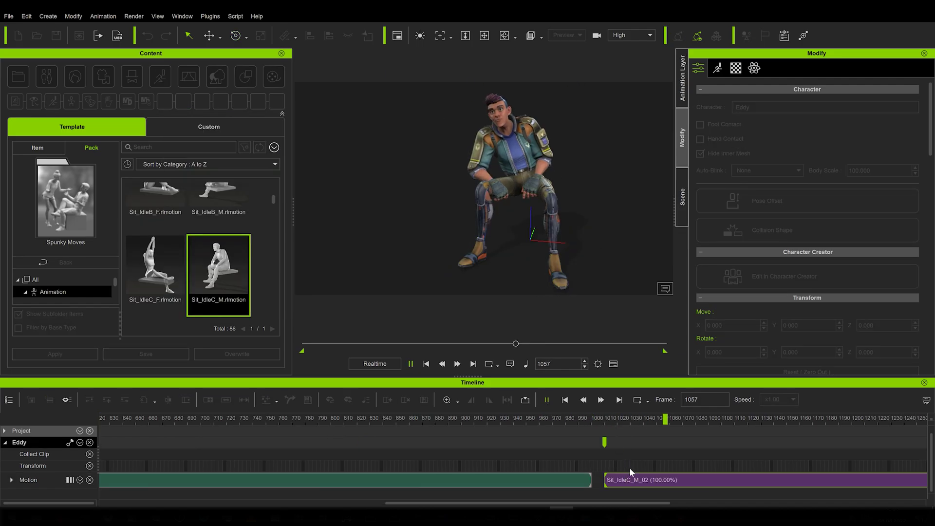
# Overlap Sit_IdleC_M_02 into the green clip near frame 915 and preview the blend.
pyautogui.moveTo(641, 480); pyautogui.dragTo(627, 480)
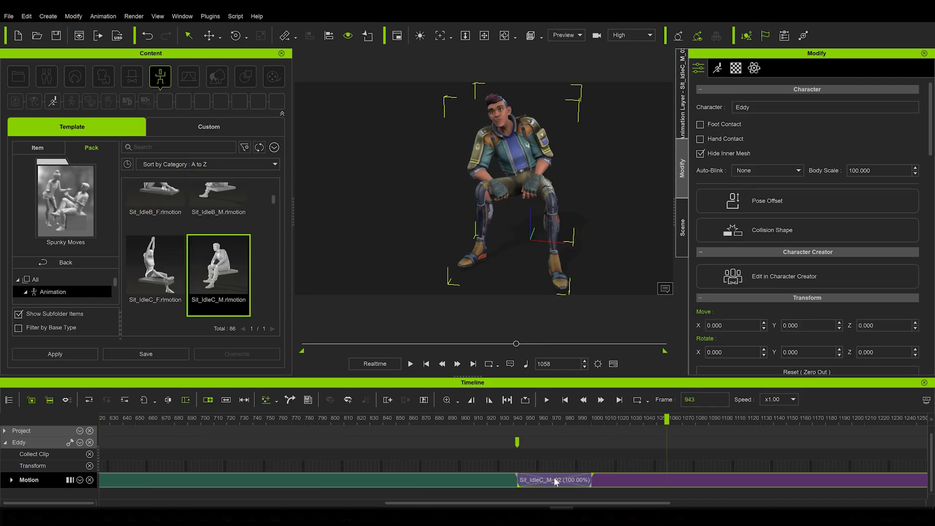
pyautogui.moveTo(554, 482); pyautogui.dragTo(524, 481)
pyautogui.click(485, 422)
pyautogui.press('space')
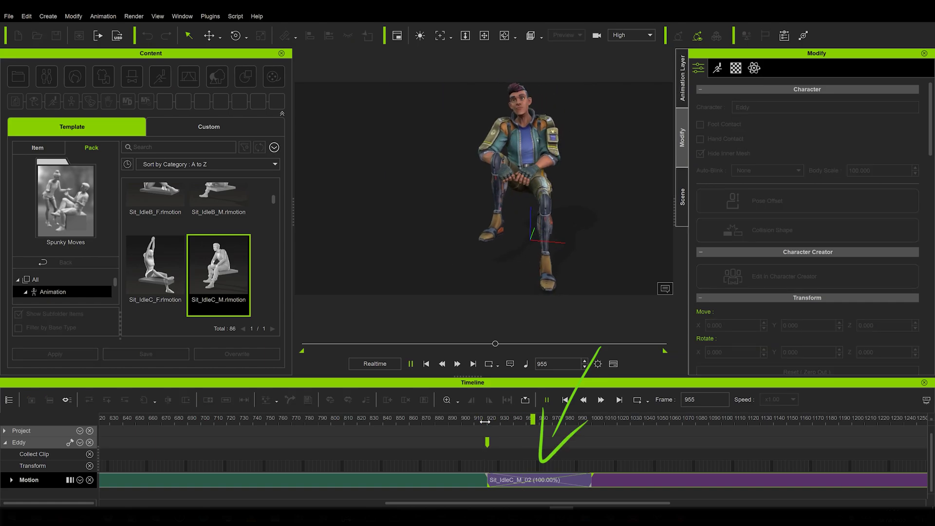
pyautogui.press('space')
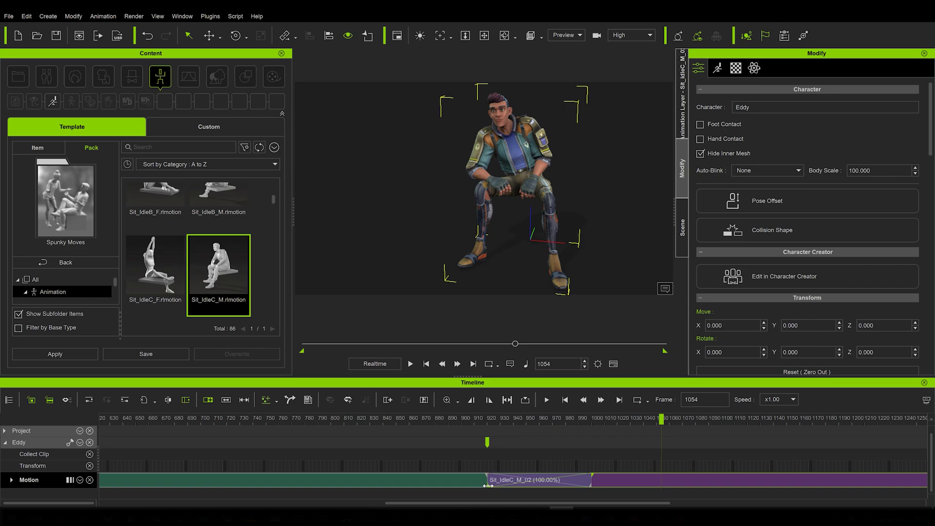
pyautogui.click(388, 420)
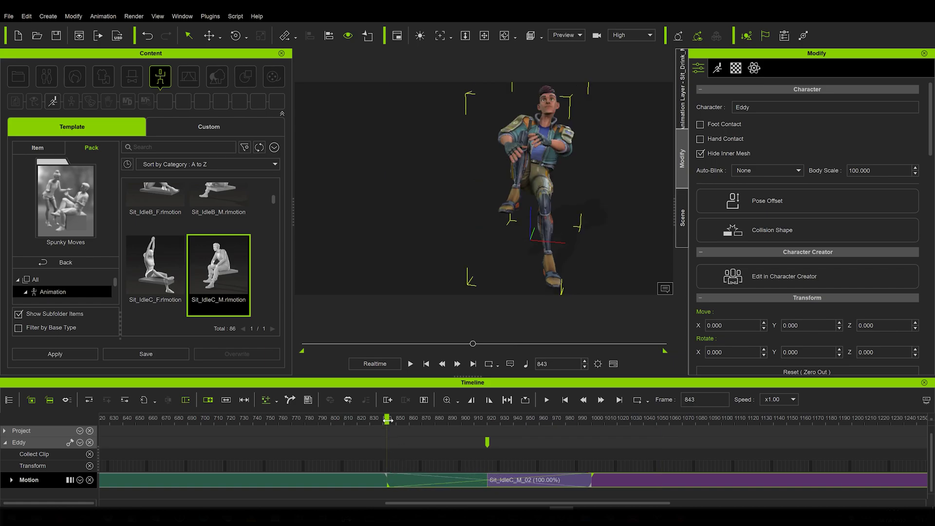
pyautogui.press('space')
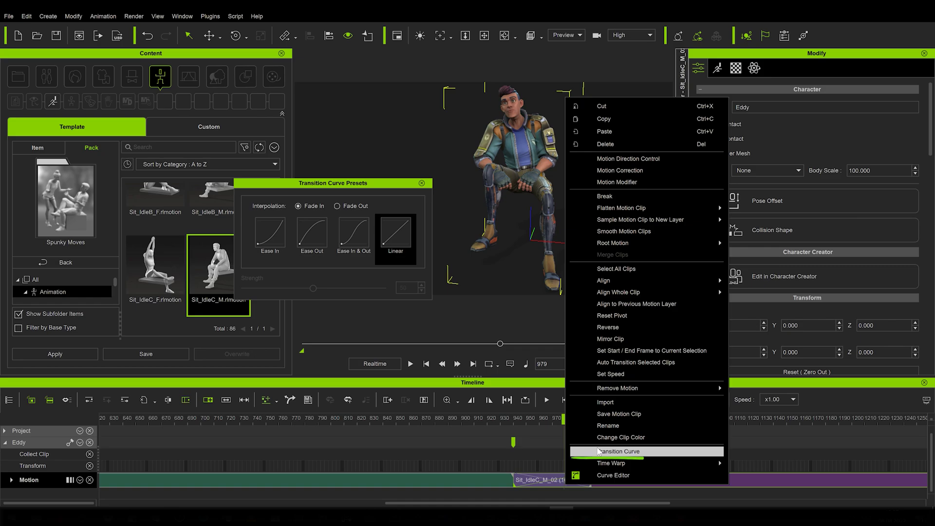
# Give the Sit_IdleC_M_02 fade-in a transition curve preset.
pyautogui.click(619, 452)
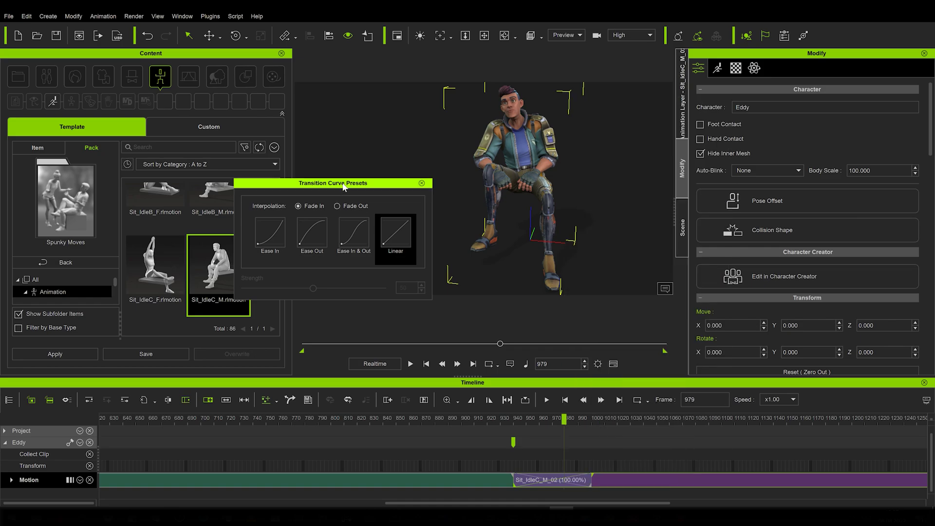
pyautogui.press('space')
pyautogui.click(343, 229)
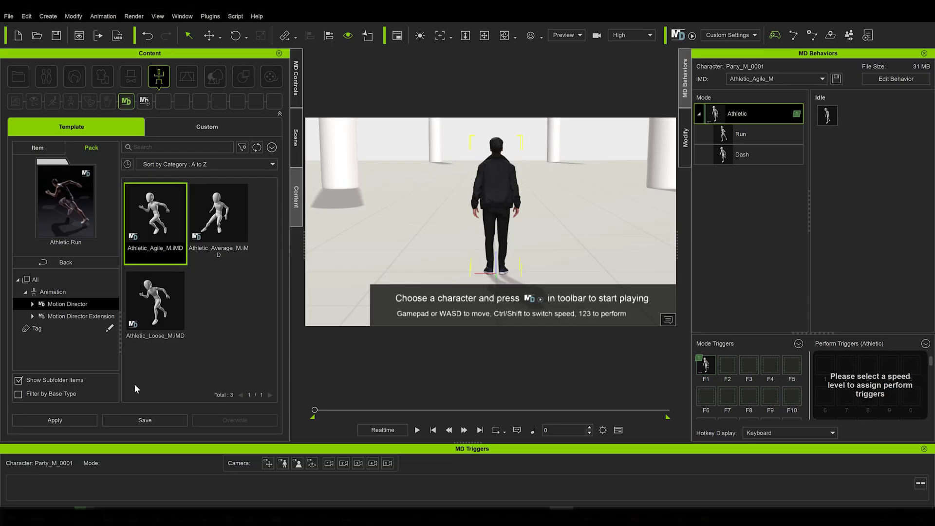
# Drive the character live with the Athletic_Agile_M behavior using MD Controls and MD Play.
pyautogui.click(294, 85)
pyautogui.click(168, 417)
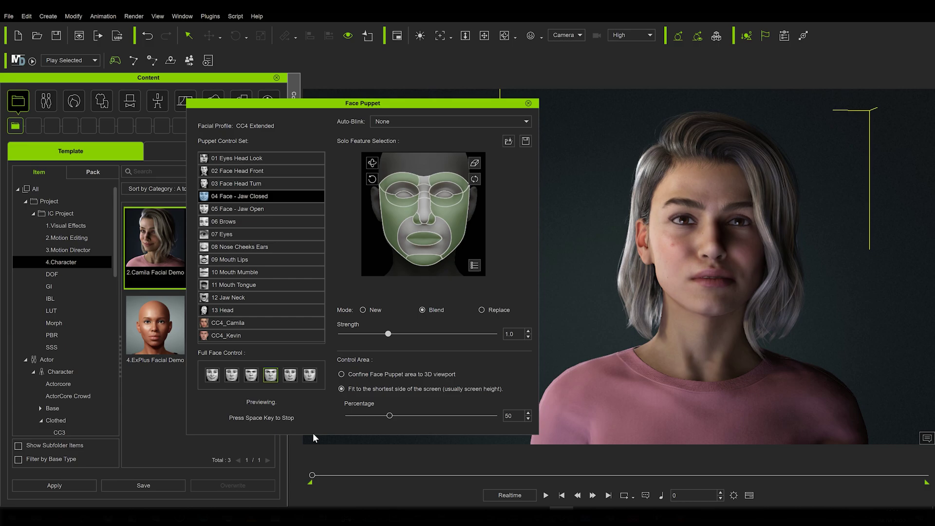
# Preview the 03 Face Head Turn puppet set on the character.
pyautogui.press('space')
pyautogui.click(237, 183)
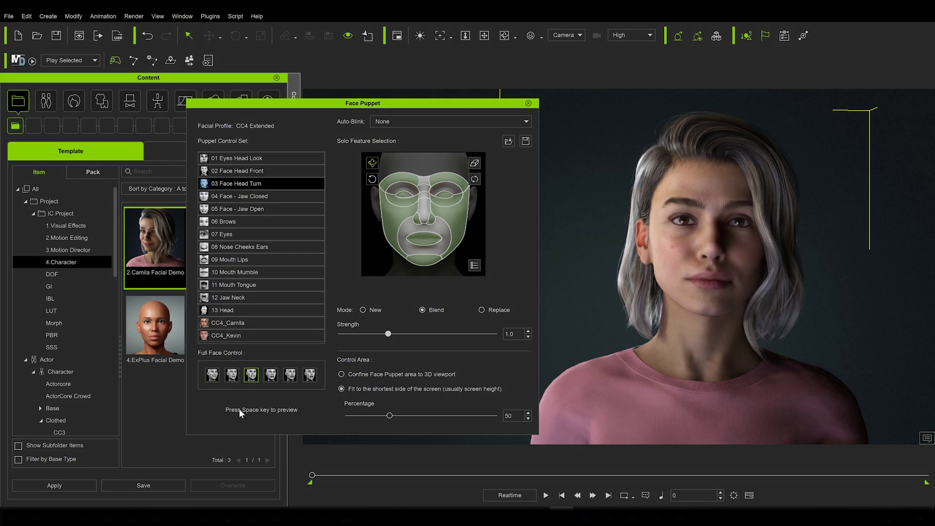
pyautogui.click(239, 408)
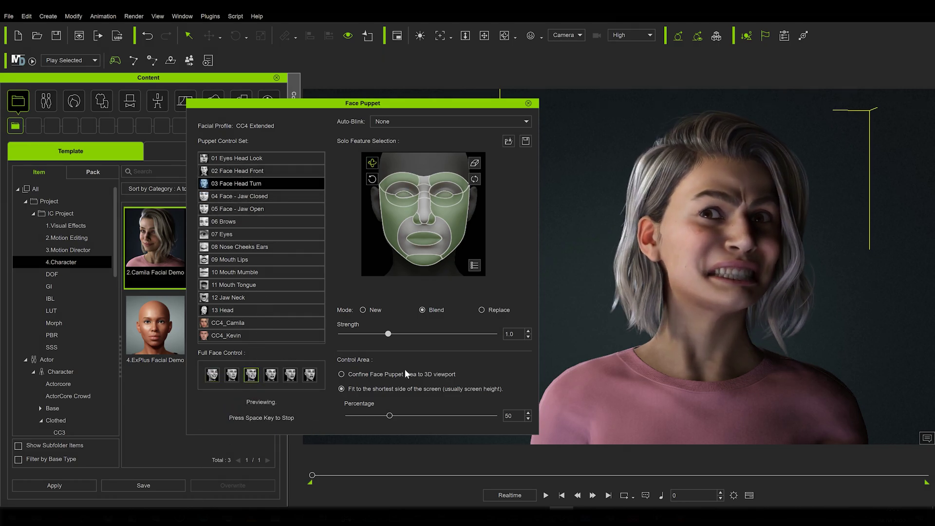
pyautogui.press('space')
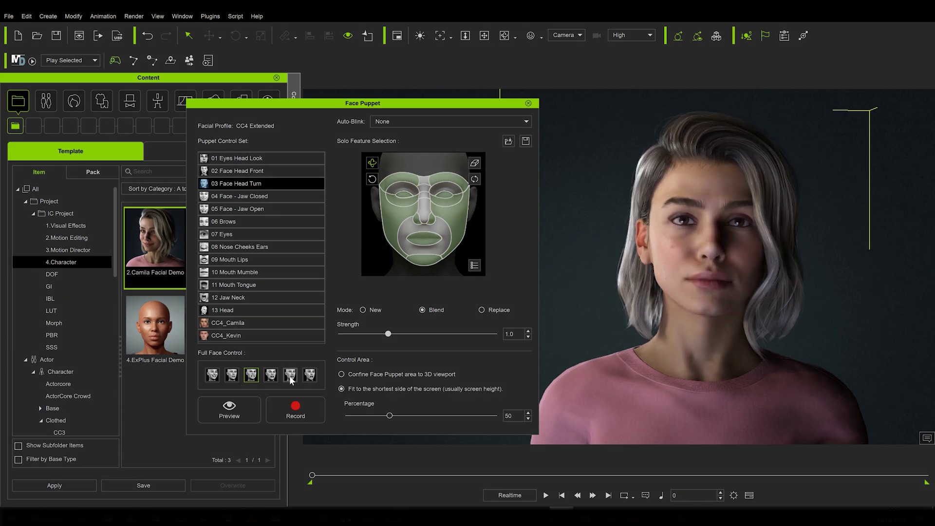
# Preview the 01 Eyes Head Look set live with a Full Face Control preset.
pyautogui.click(252, 159)
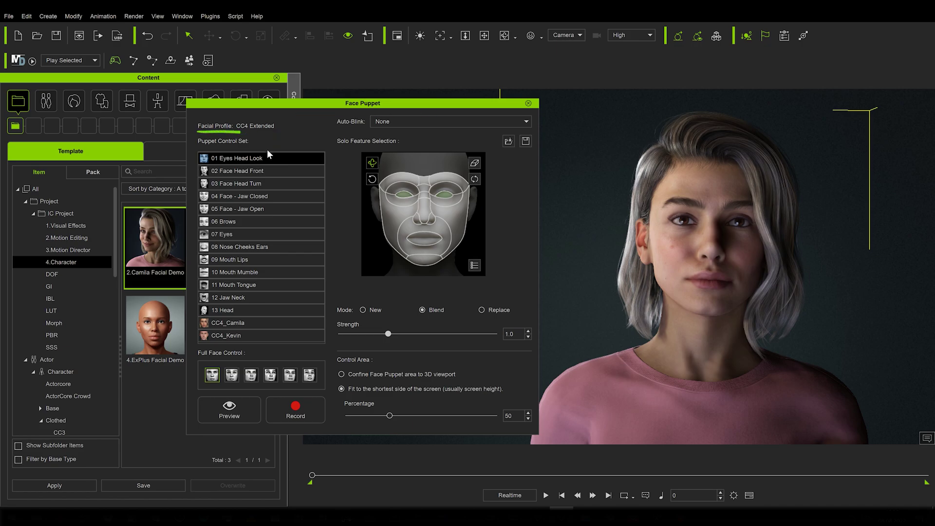
pyautogui.doubleClick(249, 157)
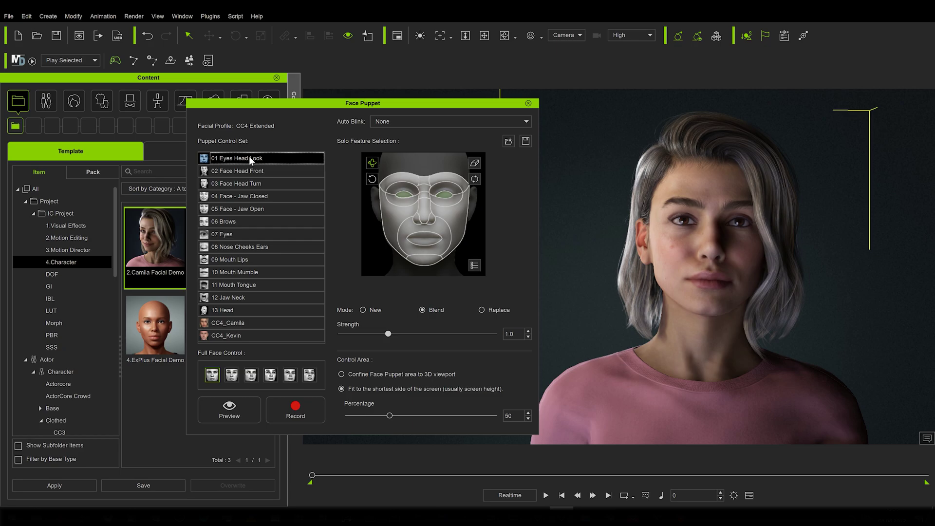
pyautogui.click(215, 408)
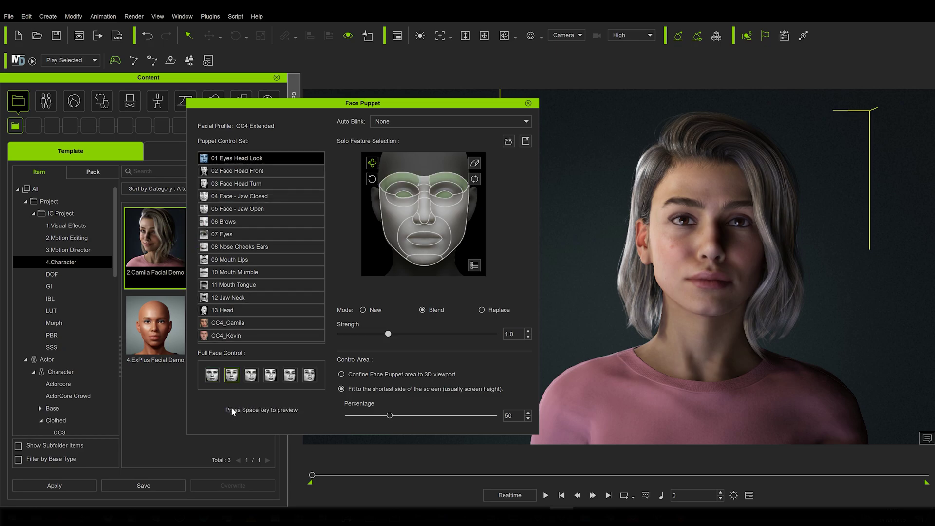
pyautogui.press('space')
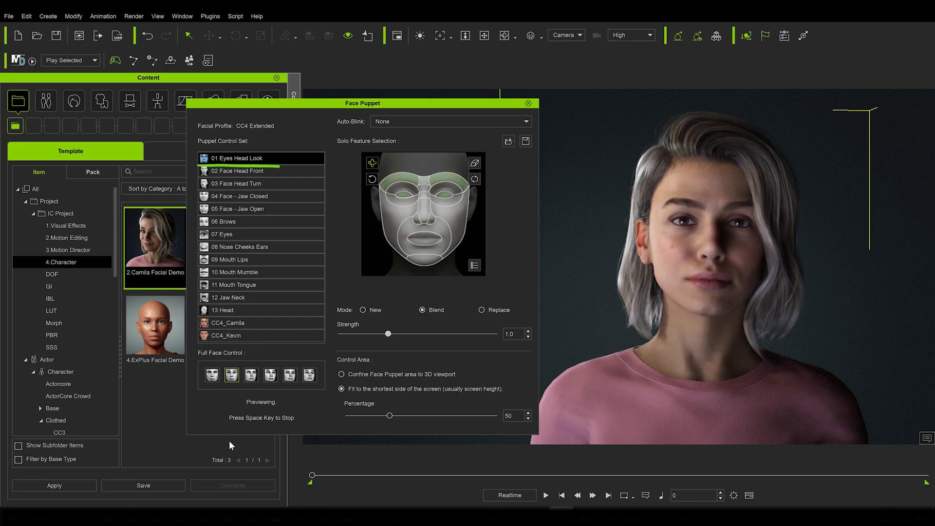
# Preview the 02 Face Head Front set with the eyes-and-mouth full-face preset.
pyautogui.press('space')
pyautogui.click(252, 170)
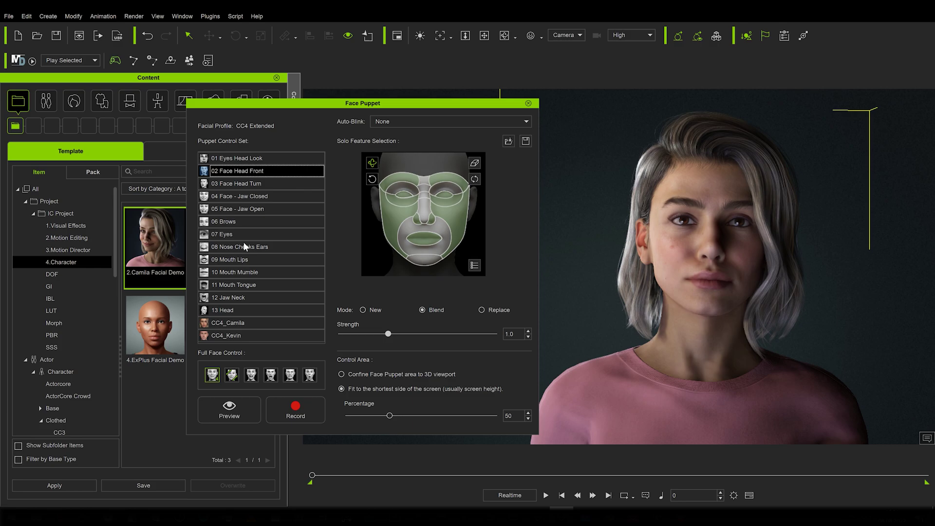
pyautogui.click(229, 379)
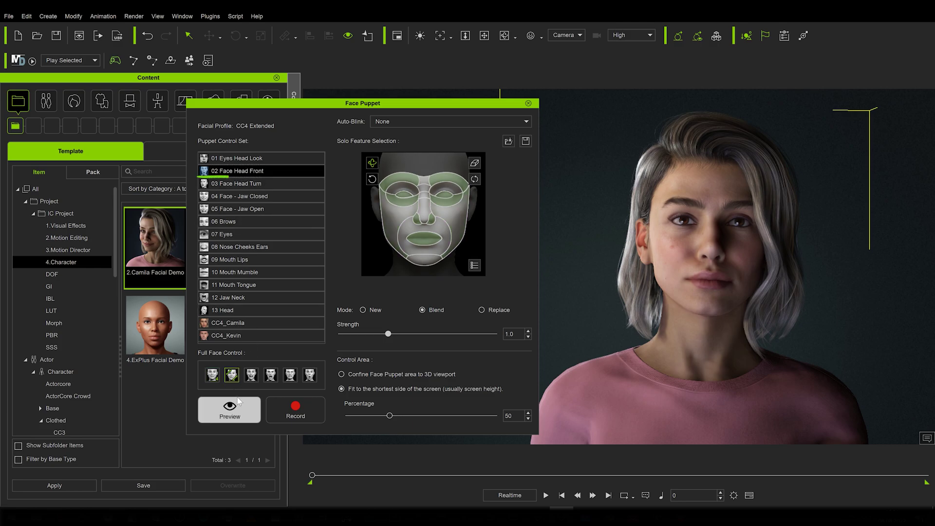
pyautogui.click(238, 396)
pyautogui.press('space')
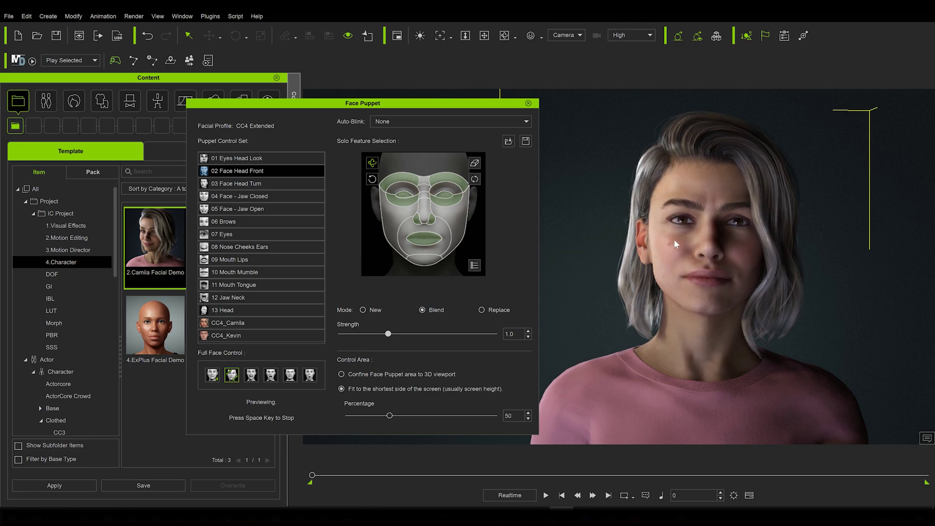
# Preview the 04 Face - Jaw Closed puppet set.
pyautogui.press('space')
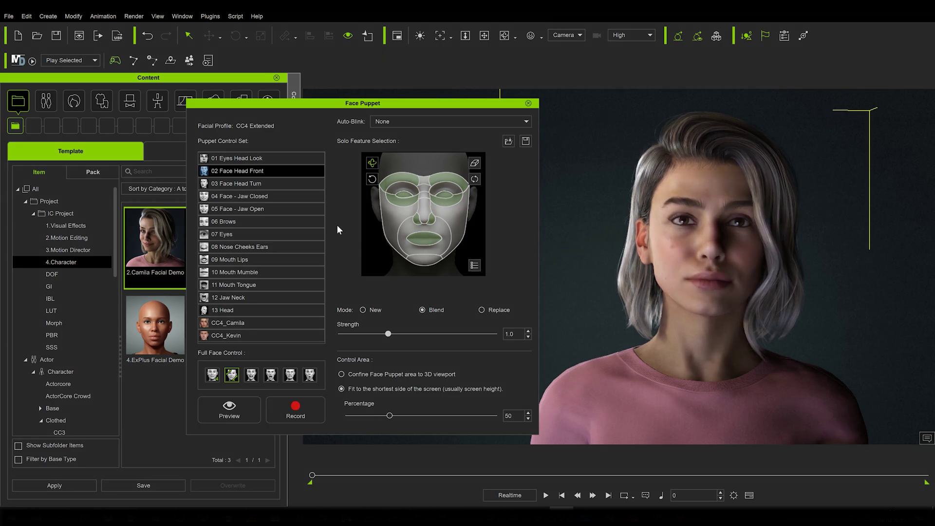
pyautogui.click(269, 376)
pyautogui.click(240, 409)
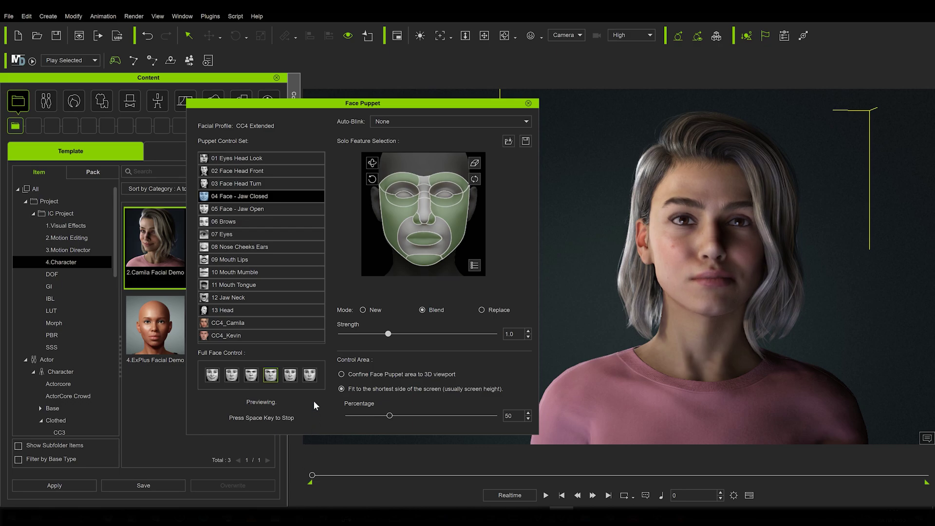
pyautogui.press('space')
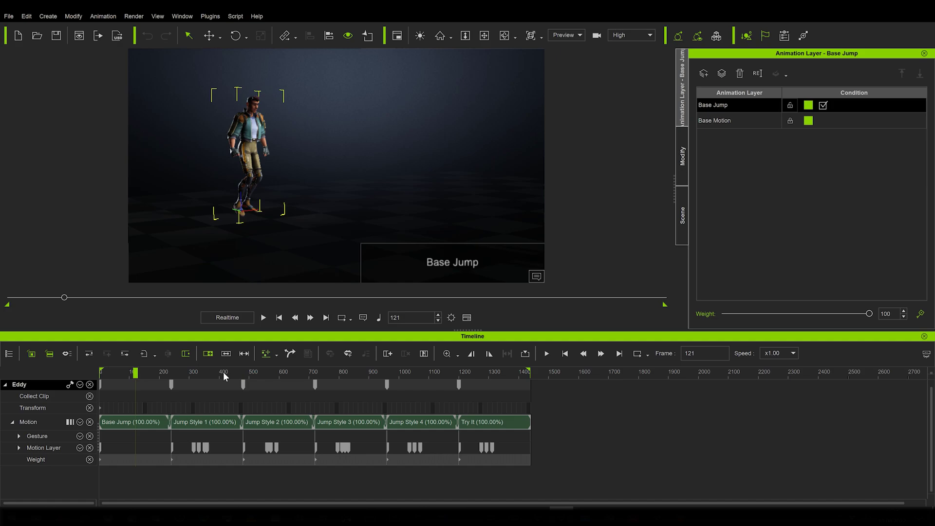
# Download Mixamo's Capoeira motion with Skin set to Without Skin.
pyautogui.click(223, 373)
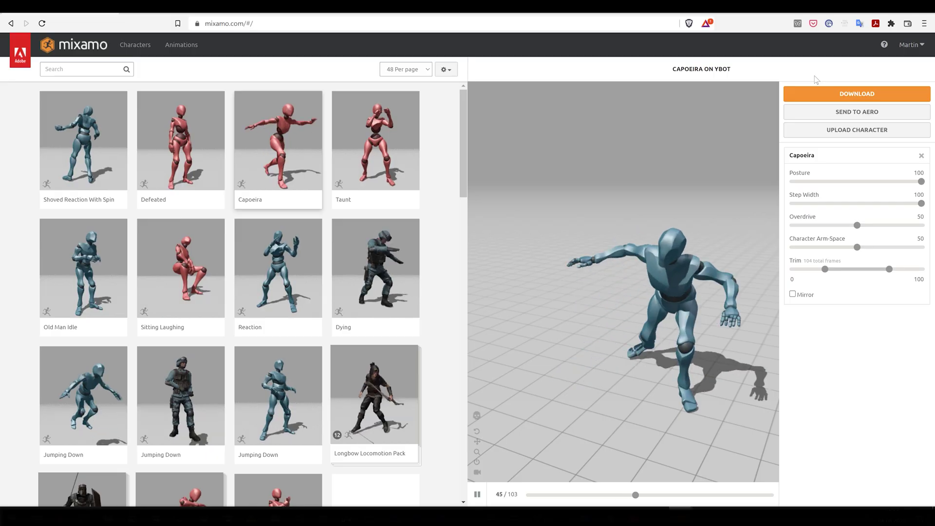
pyautogui.click(824, 93)
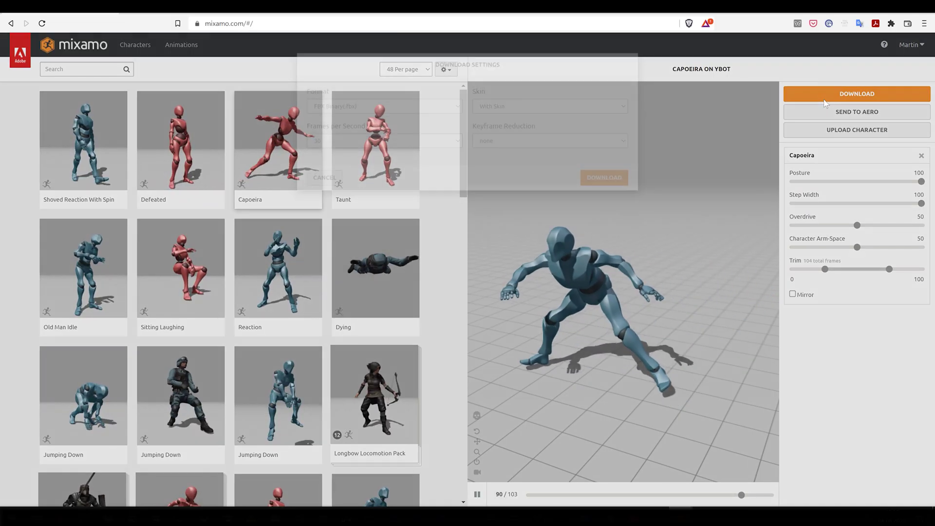
pyautogui.click(546, 134)
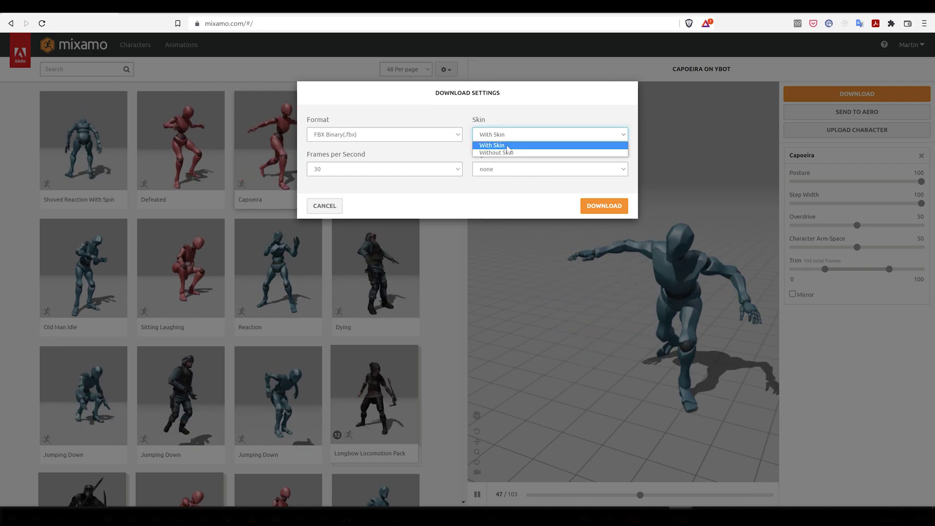
pyautogui.click(536, 151)
pyautogui.click(605, 205)
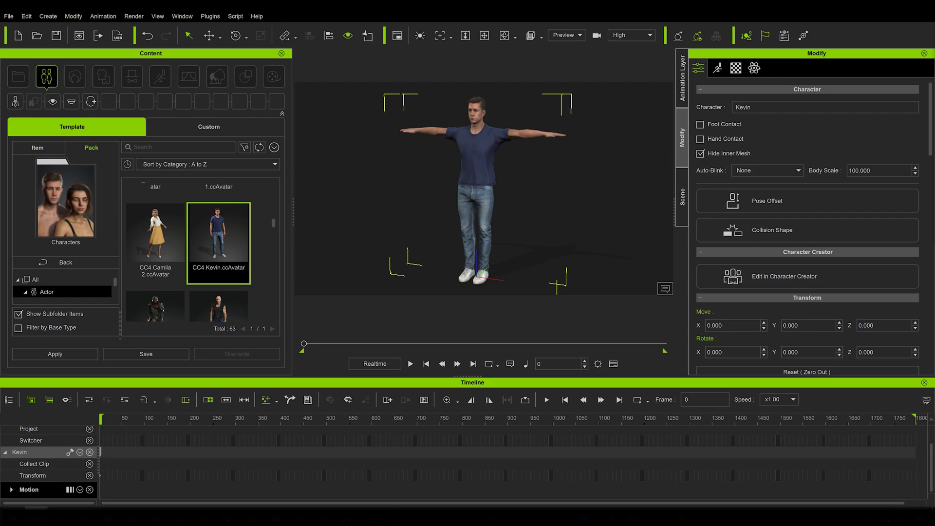
# Import the Capoeira FBX onto Kevin with the Mixamo profile, convert it, and play it back.
pyautogui.moveTo(580, 146); pyautogui.dragTo(480, 149)
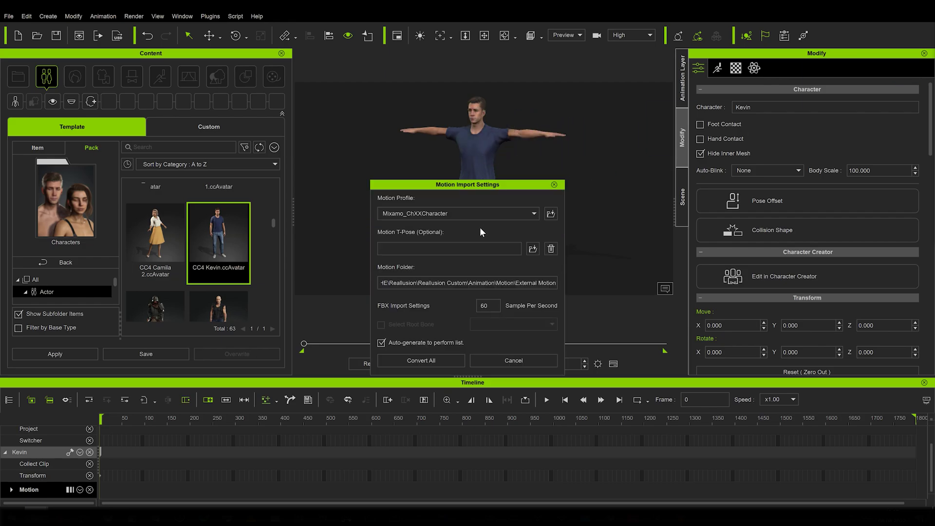
pyautogui.click(423, 229)
pyautogui.click(419, 362)
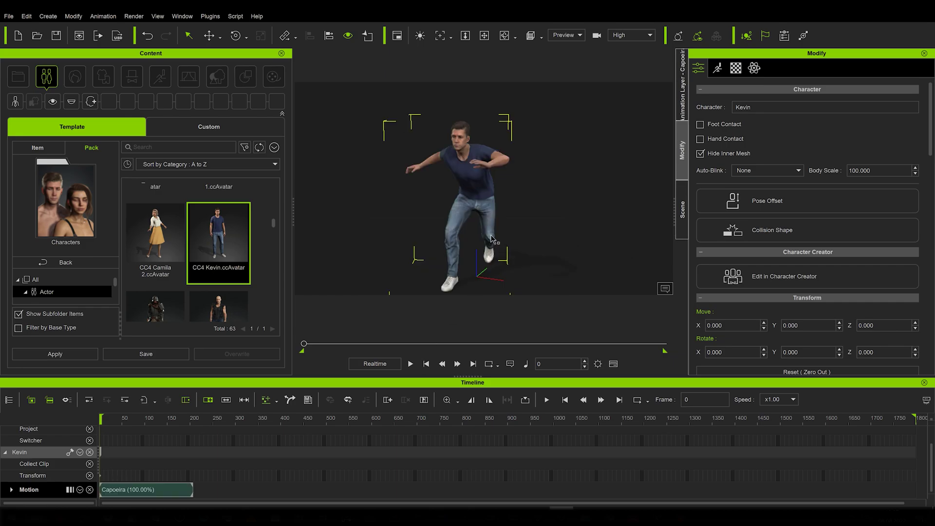
pyautogui.press('space')
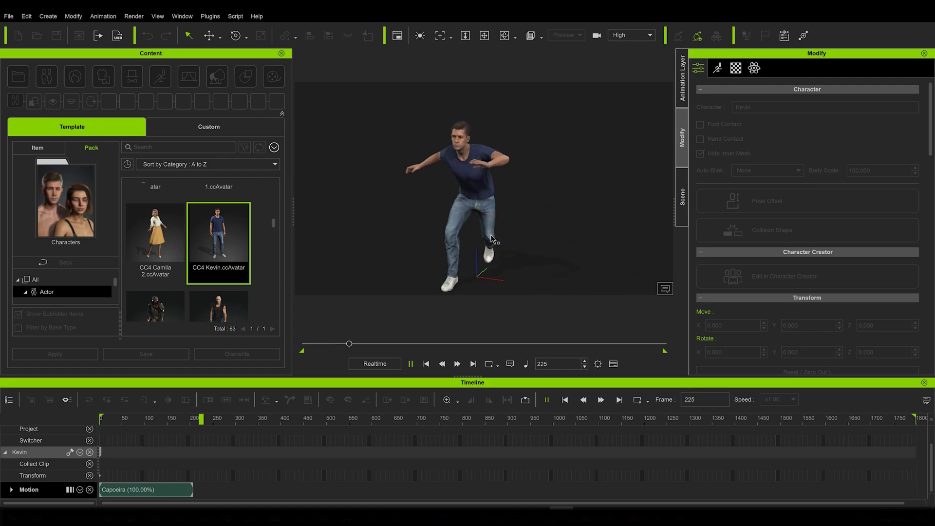
pyautogui.press('space')
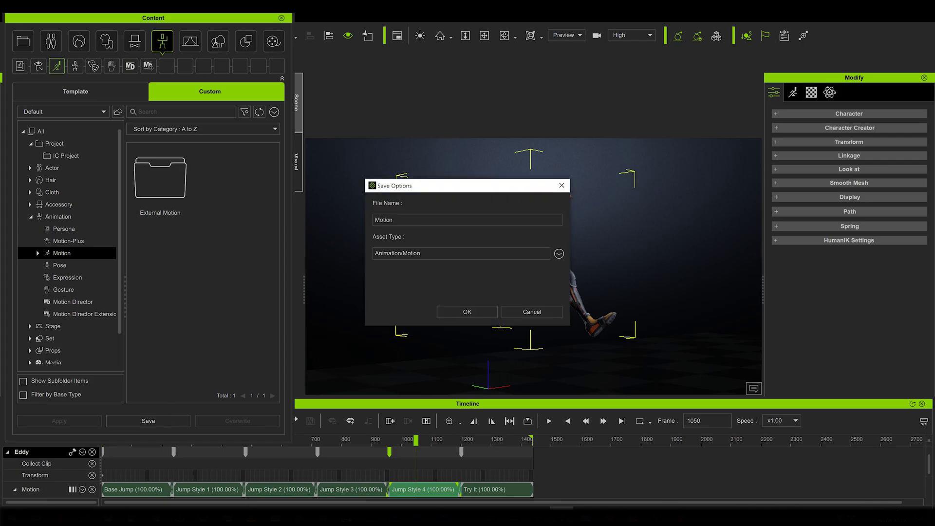
# Save the jump clips as a custom motion named 'Jump Split' in Content > Custom > Motion.
pyautogui.write('Jump Split')
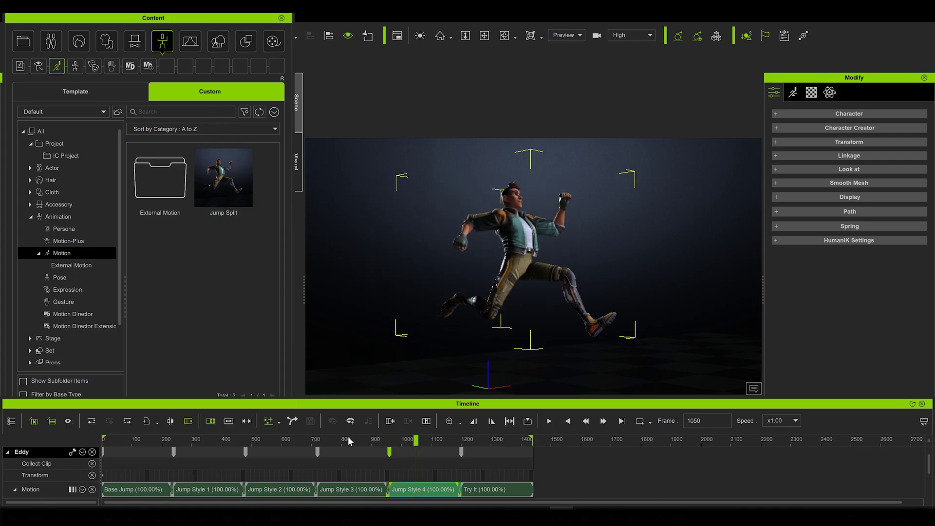
pyautogui.moveTo(415, 440); pyautogui.dragTo(346, 443)
pyautogui.moveTo(586, 259); pyautogui.dragTo(421, 256, button='right')
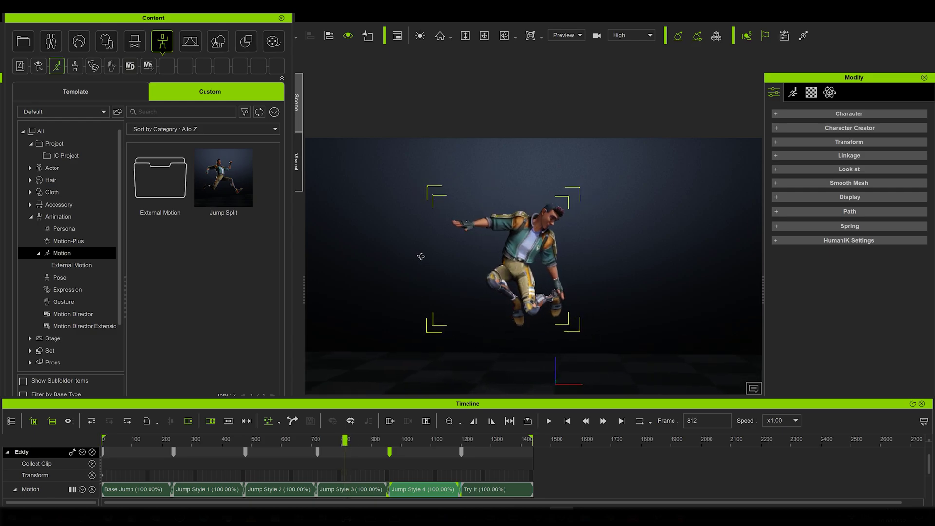
pyautogui.click(157, 417)
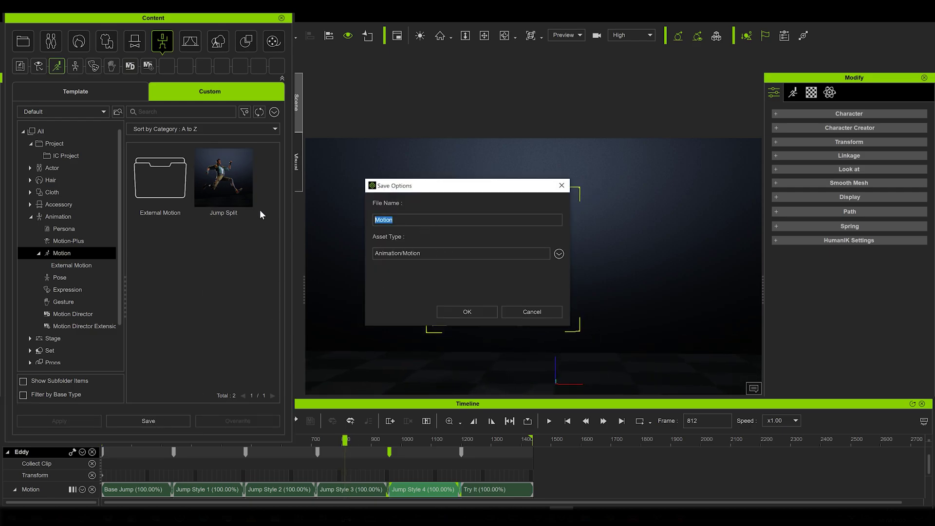
pyautogui.write('Ju')
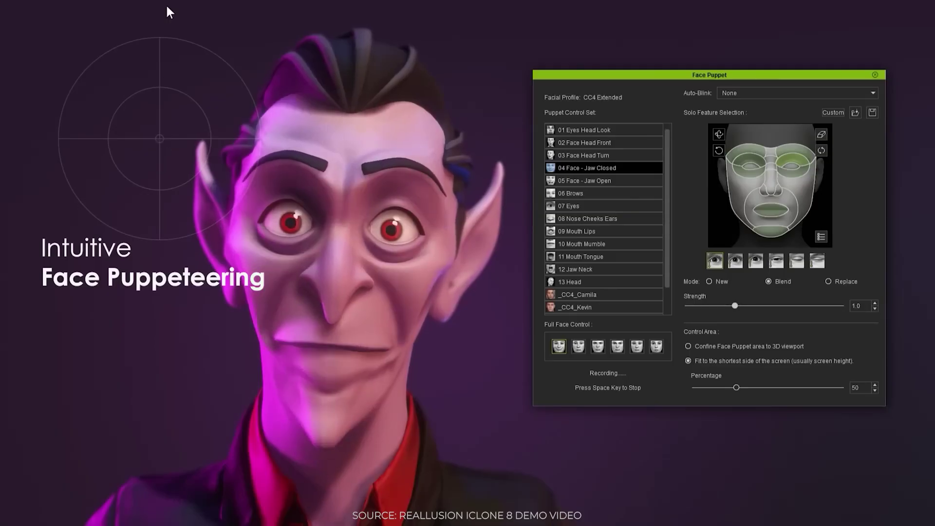
pyautogui.press('Up')
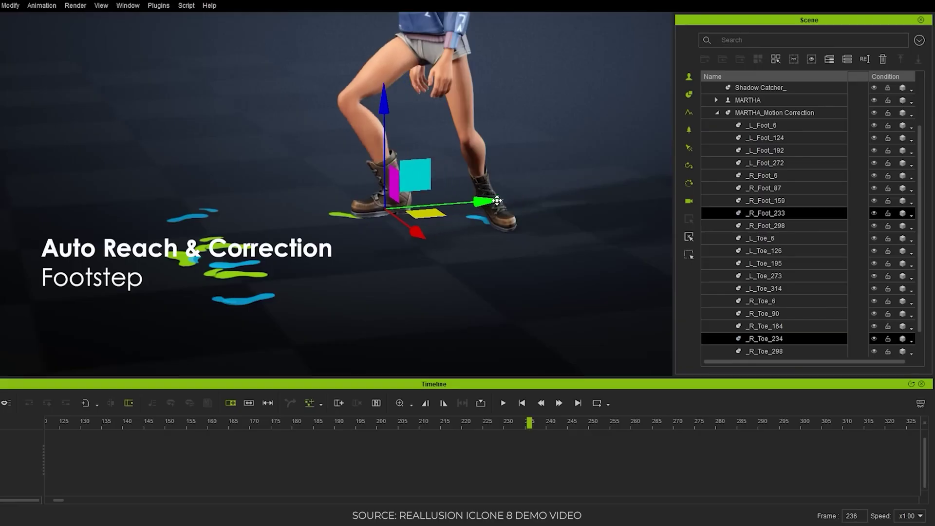
pyautogui.moveTo(499, 426); pyautogui.dragTo(556, 422)
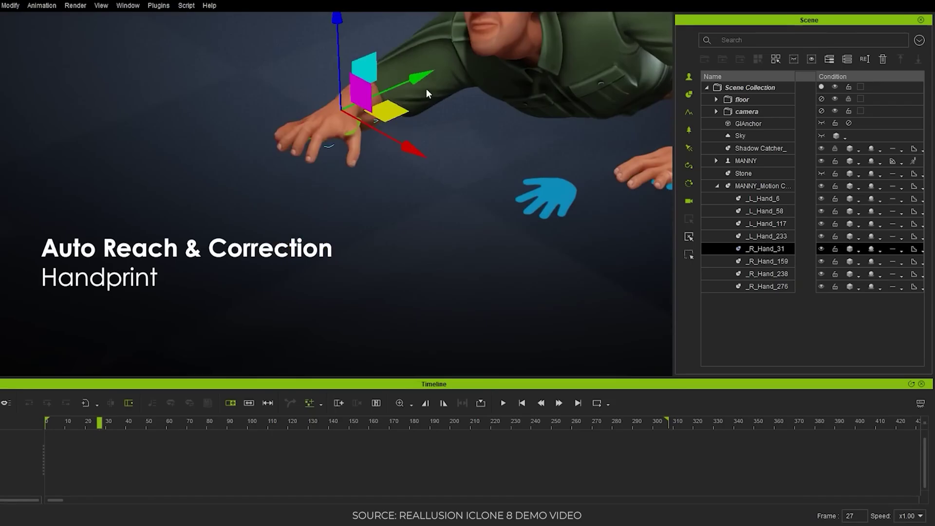
pyautogui.press('e')
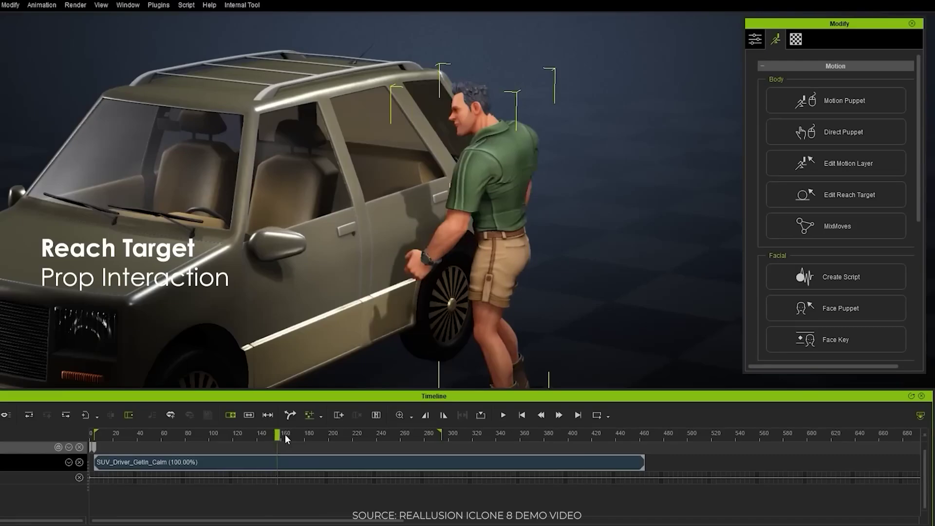
pyautogui.moveTo(285, 435)
pyautogui.mouseDown()
pyautogui.moveTo(305, 435)
pyautogui.moveTo(297, 433)
pyautogui.mouseUp()
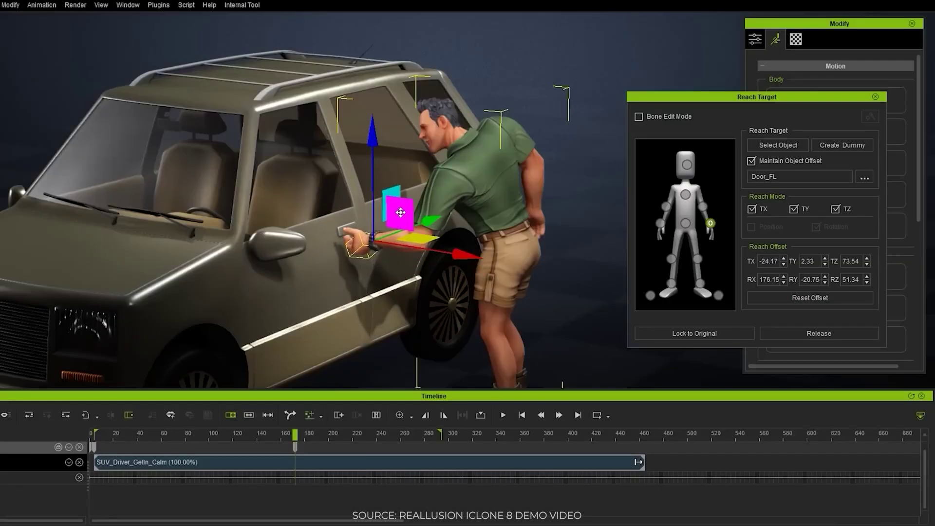